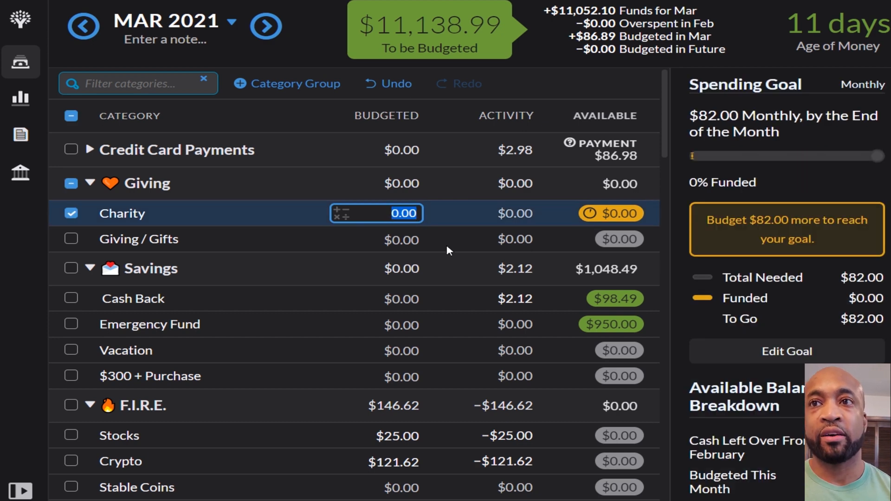
# Budget $527 for the Charity category and $50 for the Emergency Fund in March 2021
pyautogui.write('527')
pyautogui.press('Return')
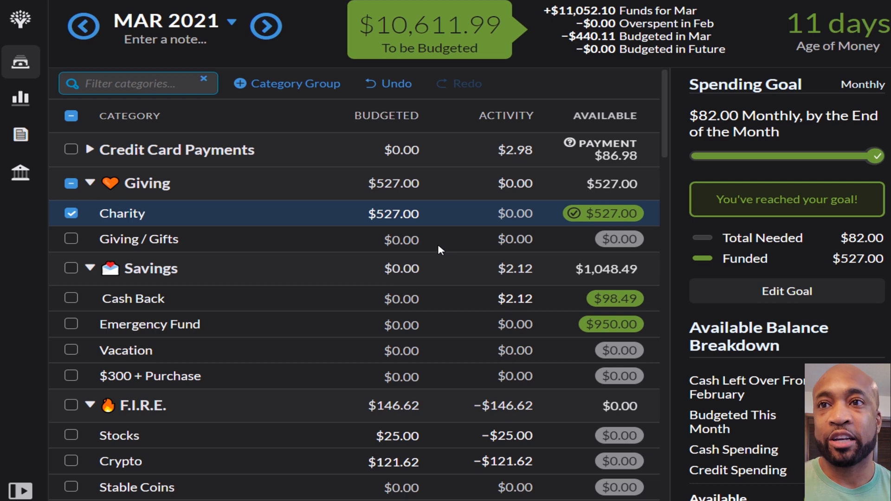
pyautogui.click(407, 324)
pyautogui.click(407, 325)
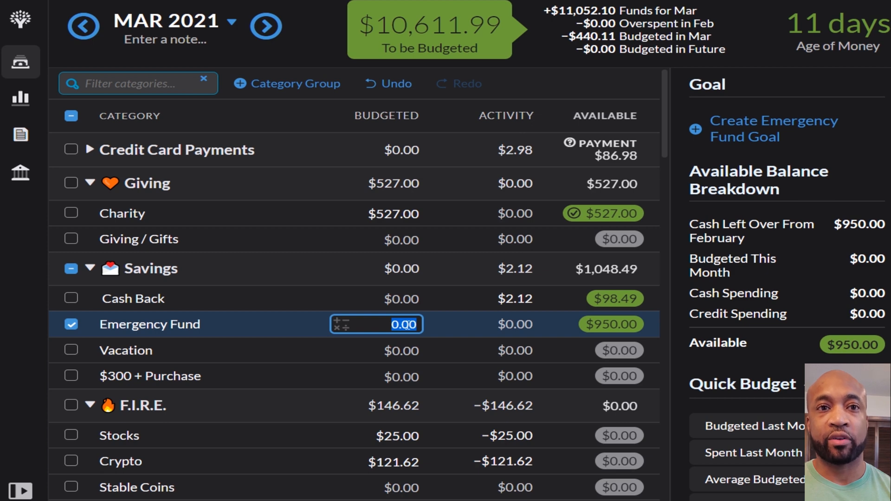
pyautogui.write('50')
pyautogui.press('Return')
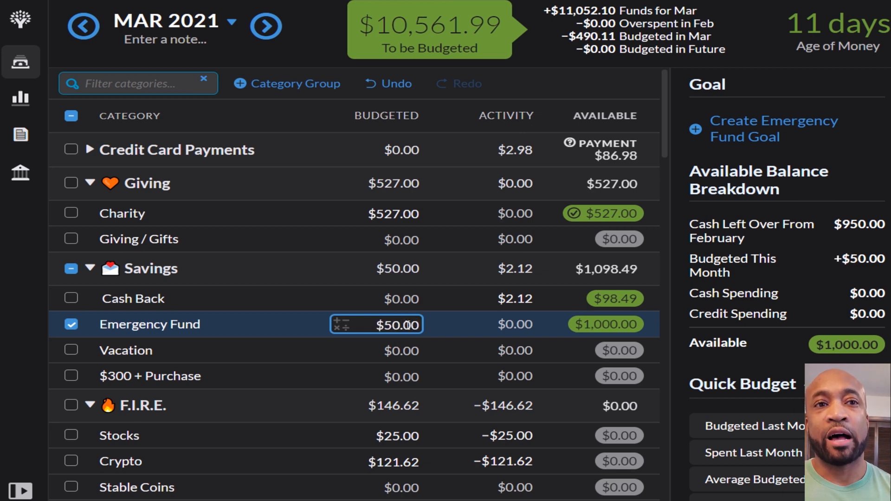
# Add $100 to the amount already budgeted for Stocks in the F.I.R.E. group
pyautogui.scroll(-2, 406, 326)
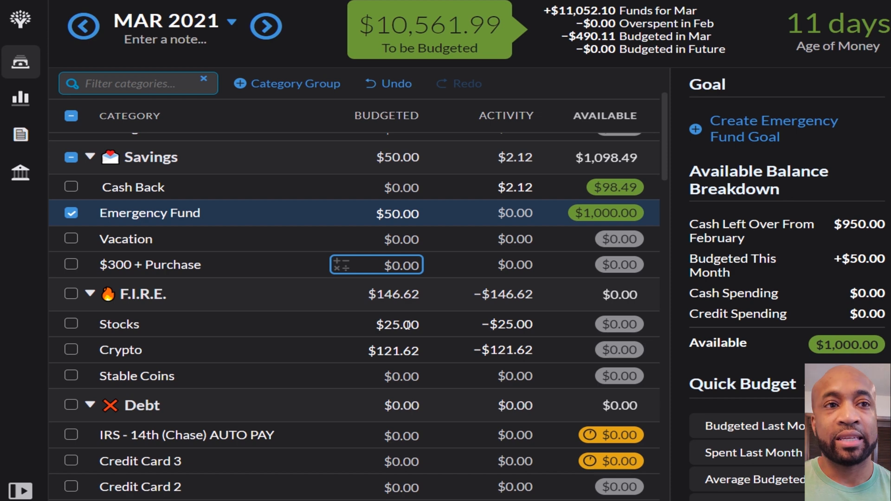
pyautogui.click(407, 326)
pyautogui.scroll(-1, 407, 325)
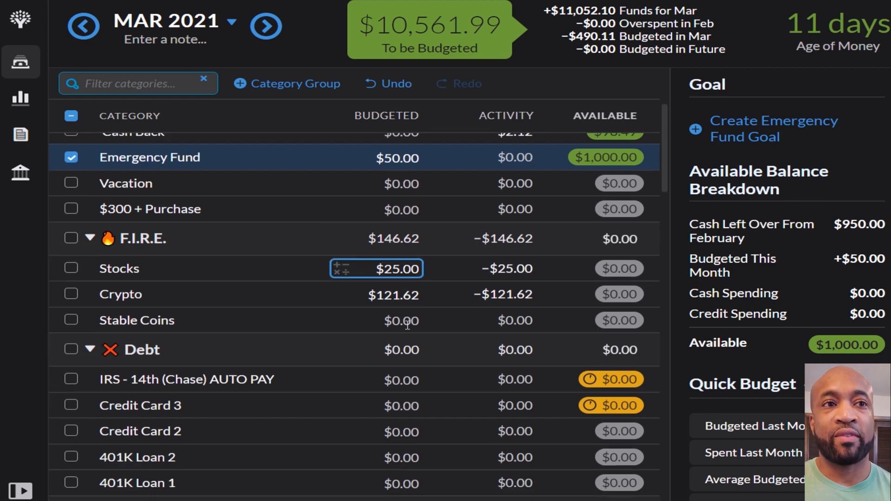
pyautogui.click(406, 325)
pyautogui.click(411, 297)
pyautogui.click(417, 272)
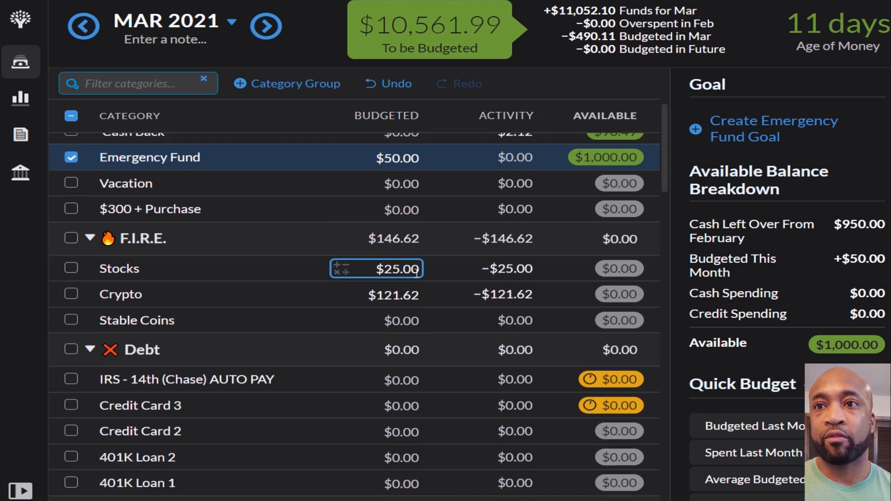
pyautogui.click(416, 271)
pyautogui.click(417, 269)
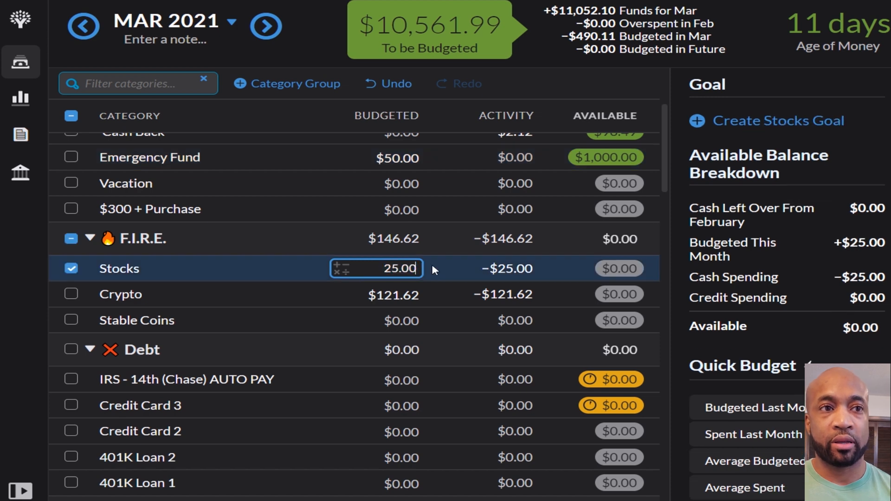
pyautogui.write('+100')
pyautogui.press('Return')
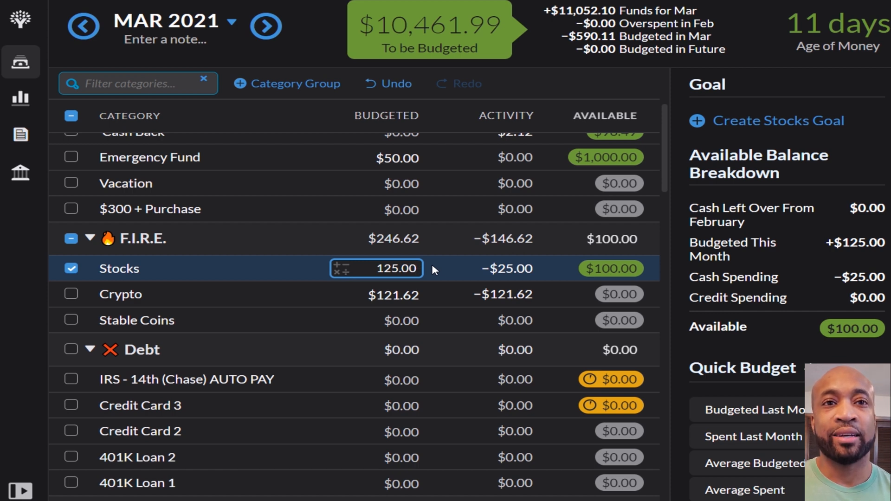
# Add $459.75 to the amount already budgeted for Crypto in the F.I.R.E. group
pyautogui.click(417, 296)
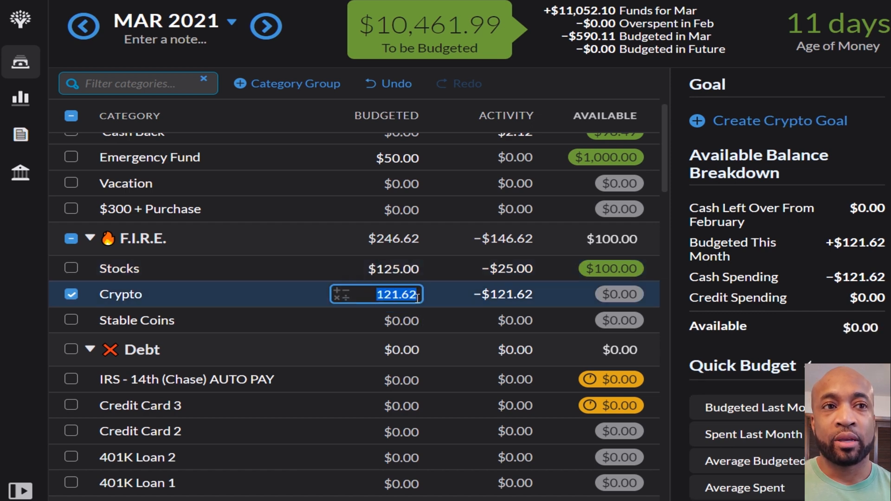
pyautogui.click(418, 292)
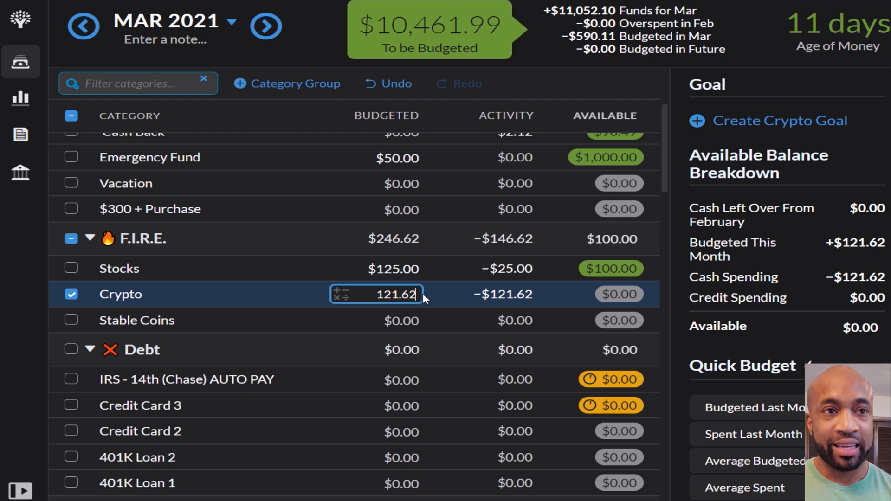
pyautogui.write('+')
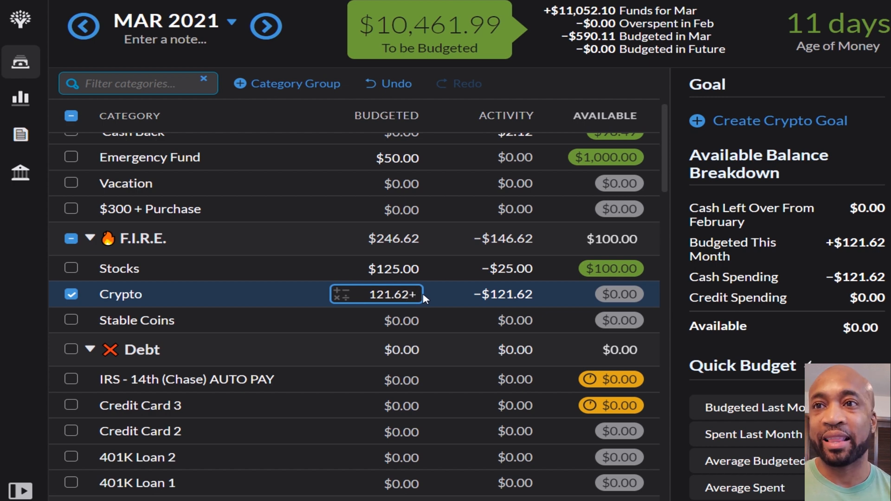
pyautogui.write('459.75')
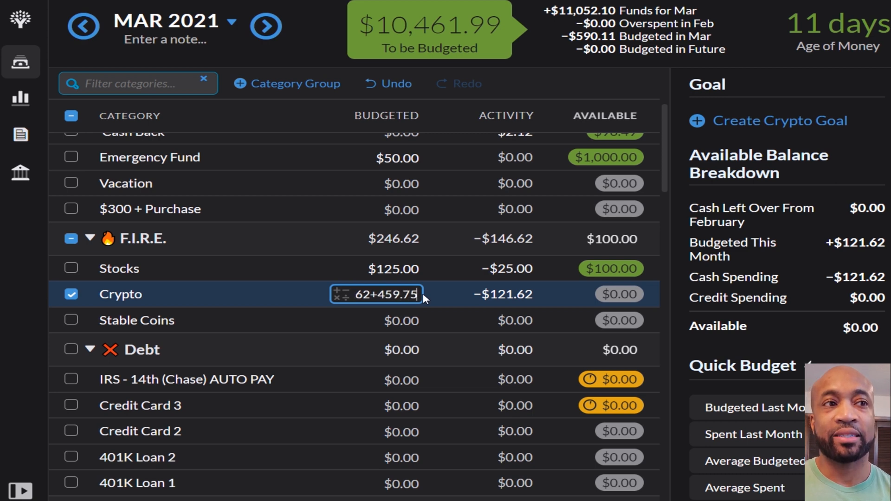
pyautogui.press('Return')
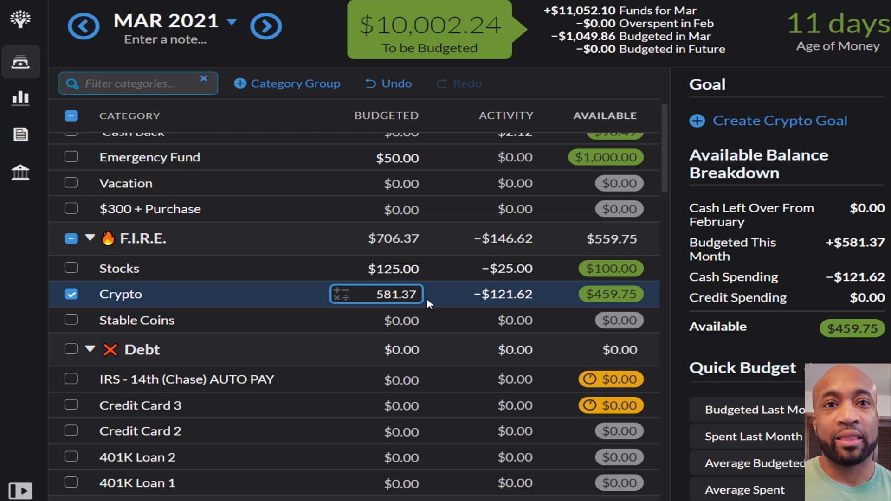
# Budget $950 for the Stable Coins category in the F.I.R.E. group
pyautogui.click(402, 321)
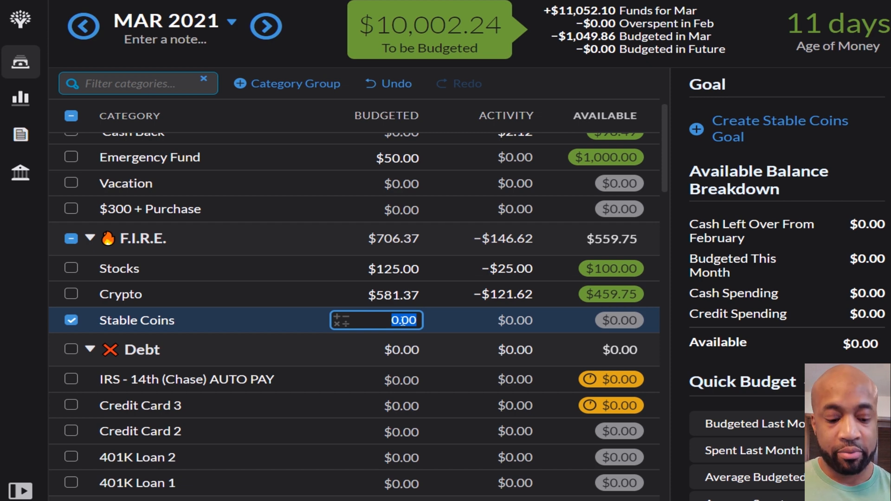
pyautogui.write('950')
pyautogui.press('Return')
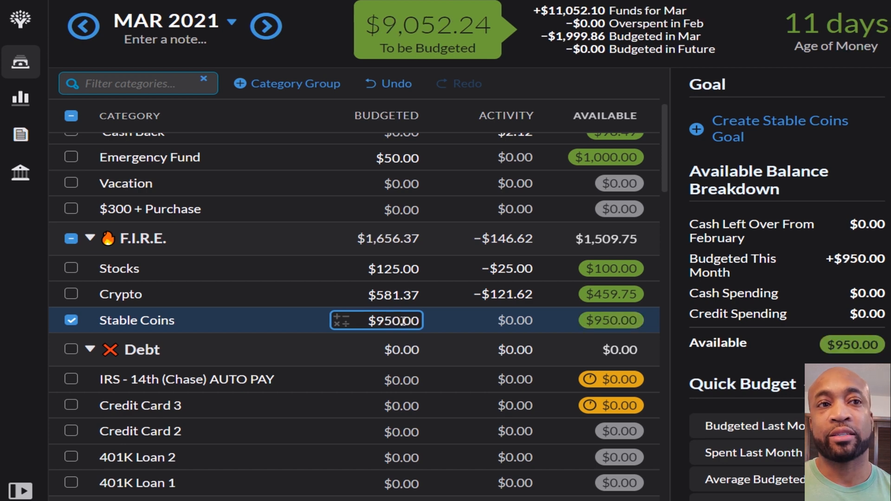
# Budget $1,369.69 for the IRS - 14th (Chase) AUTO PAY category in the Debt group
pyautogui.scroll(-3, 403, 321)
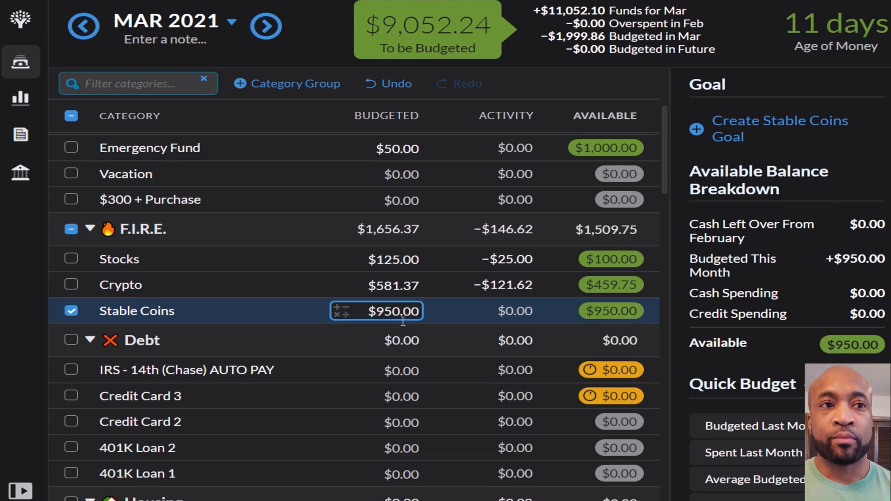
pyautogui.click(402, 321)
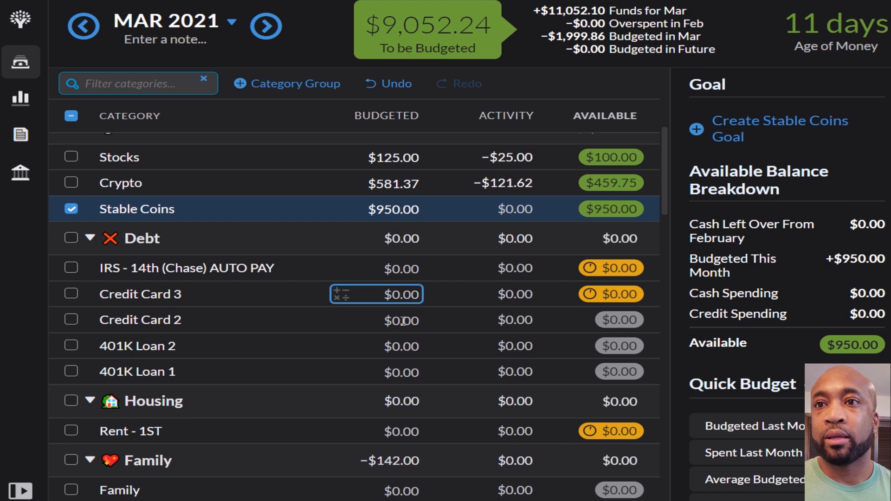
pyautogui.click(403, 320)
pyautogui.click(401, 274)
pyautogui.click(402, 274)
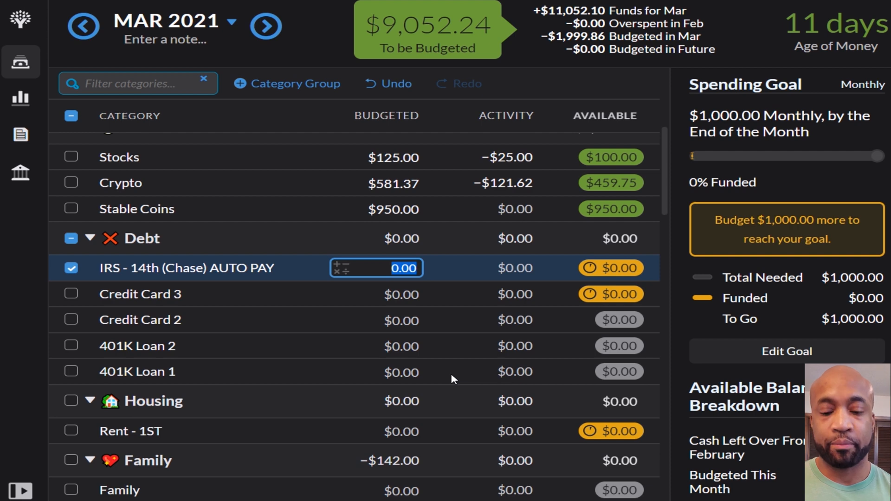
pyautogui.write('1,369.69')
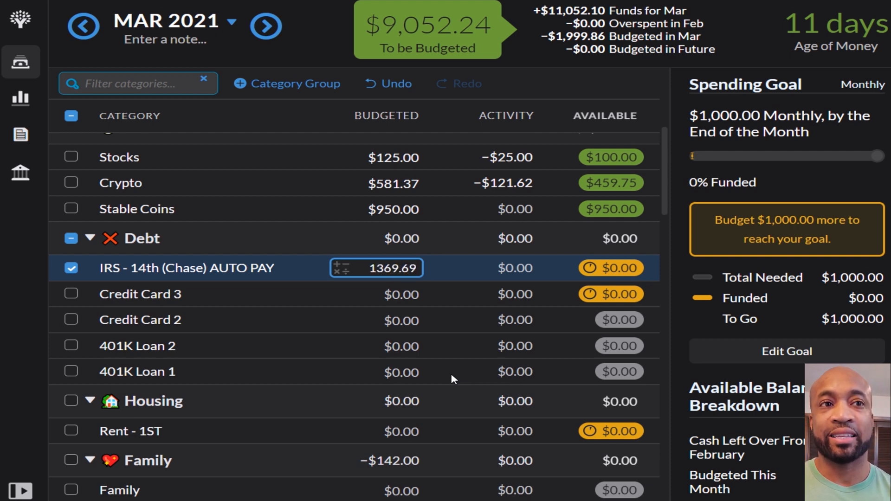
pyautogui.press('Return')
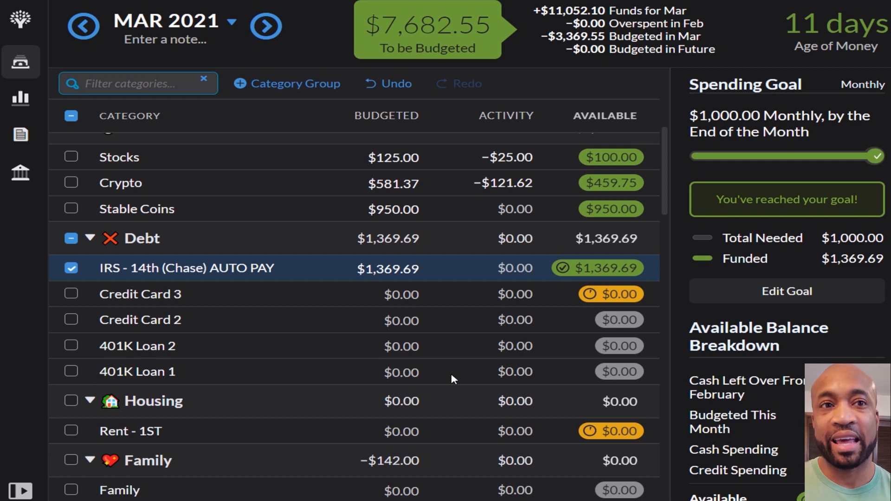
# Budget $1,500 each for Credit Card 3 and Credit Card 2 in the Debt group
pyautogui.click(385, 295)
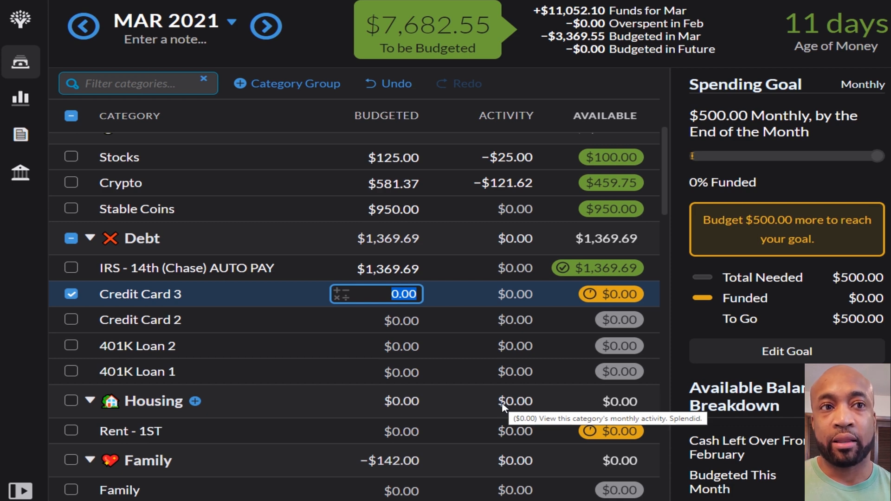
pyautogui.write('1500')
pyautogui.press('Return')
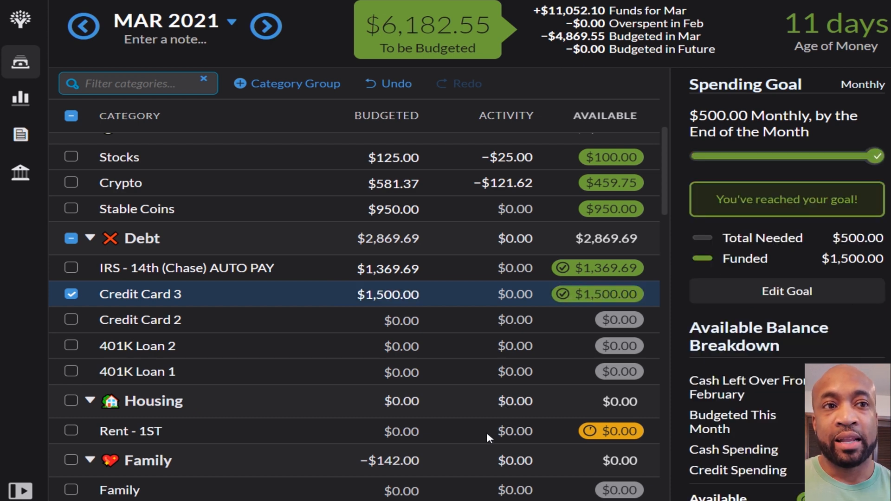
pyautogui.click(411, 323)
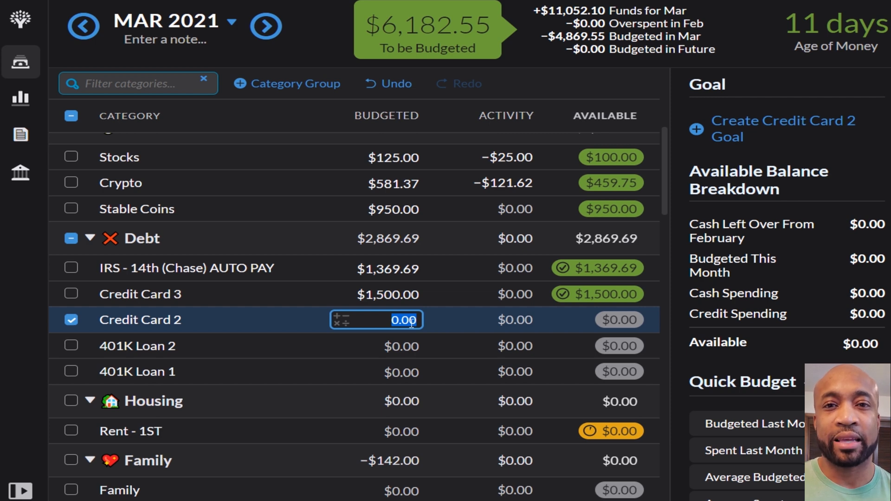
pyautogui.write('1500')
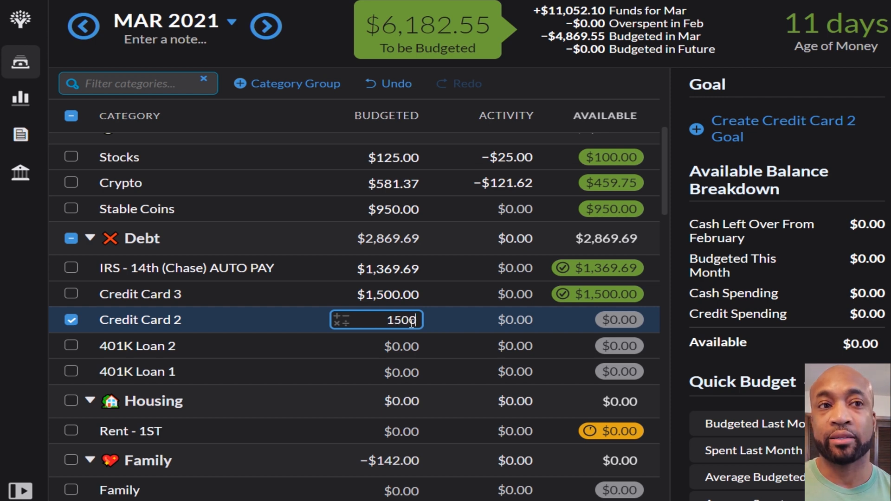
pyautogui.press('Return')
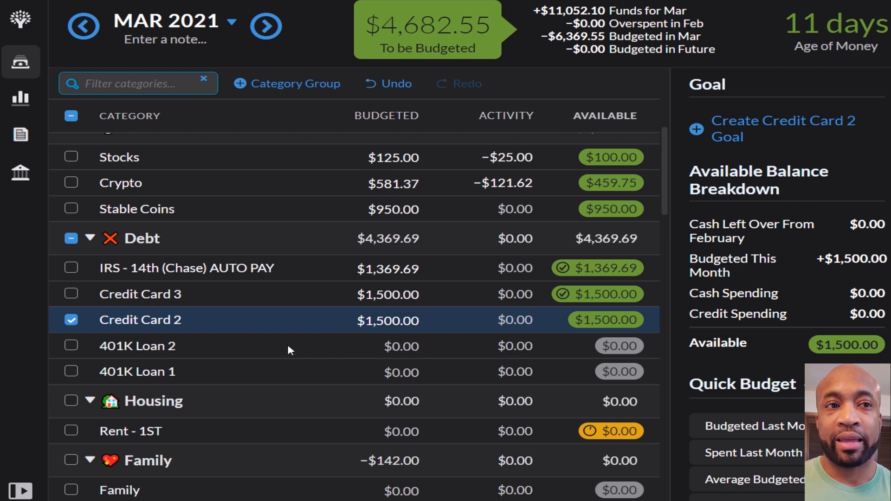
# Budget $850 for the Family category within the Family group
pyautogui.scroll(-2, 287, 346)
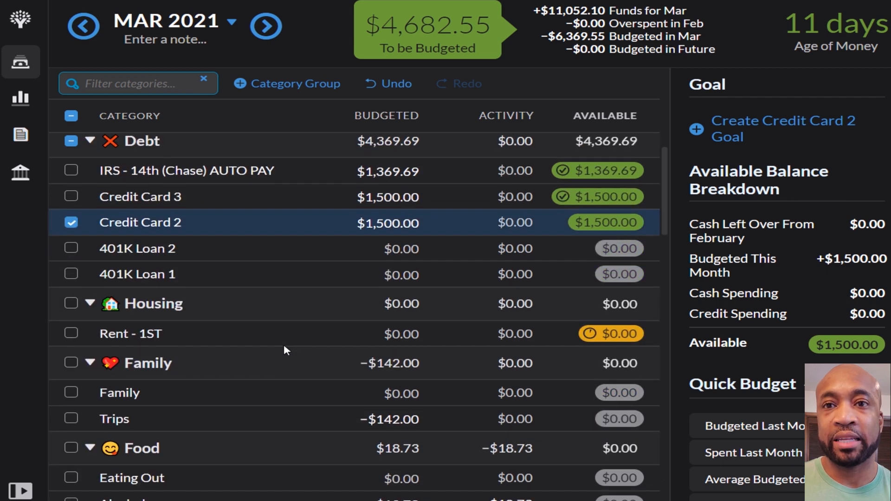
pyautogui.scroll(-3, 284, 349)
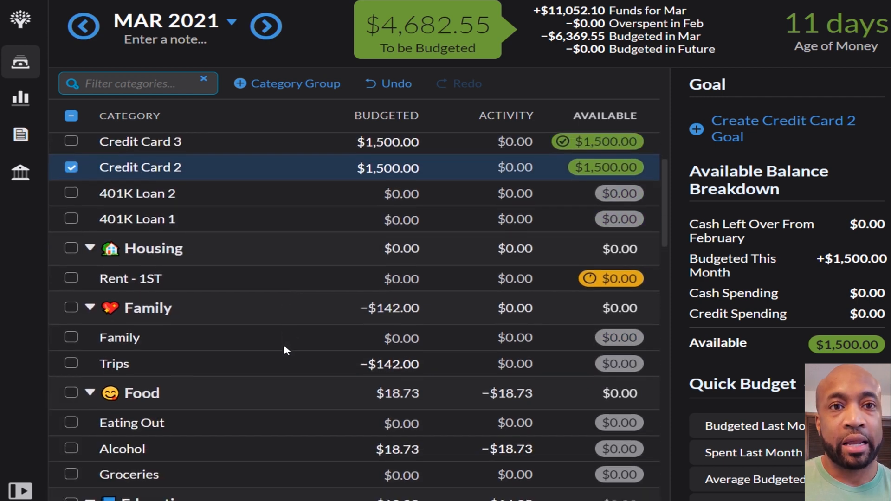
pyautogui.click(373, 281)
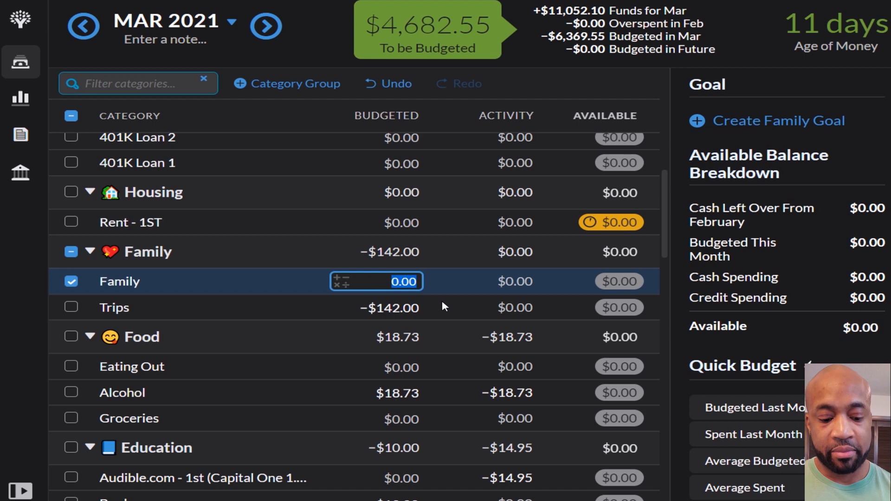
pyautogui.write('850')
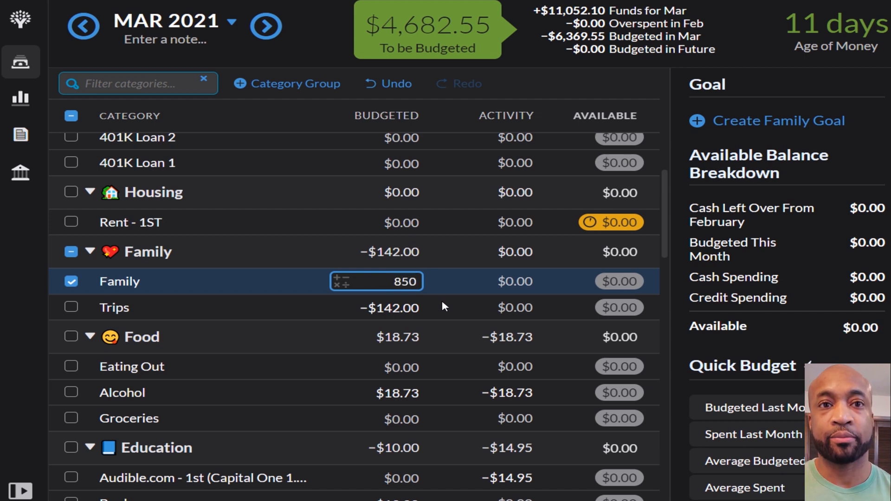
pyautogui.press('Return')
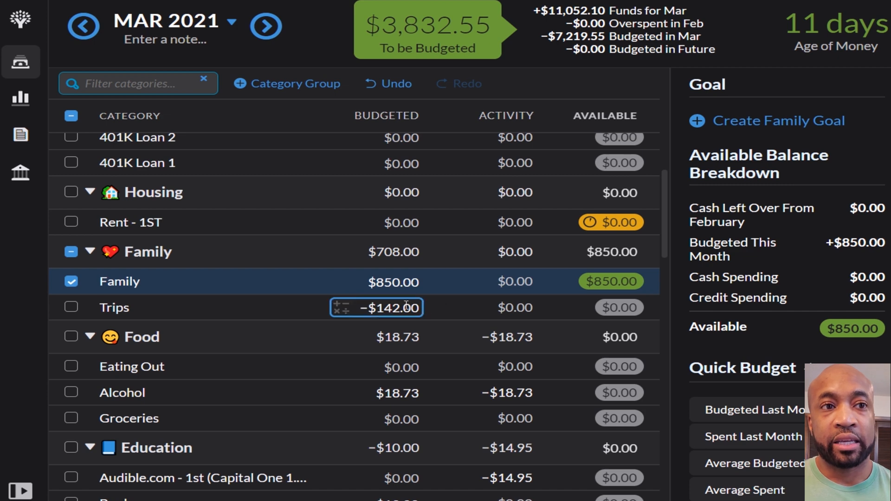
# Add $700 to the amount already budgeted for Trips in the Family group
pyautogui.click(409, 305)
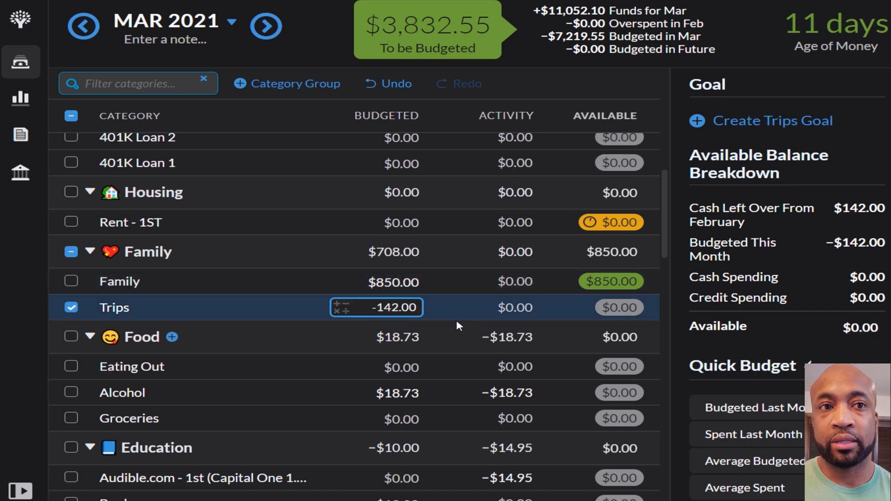
pyautogui.write('+700')
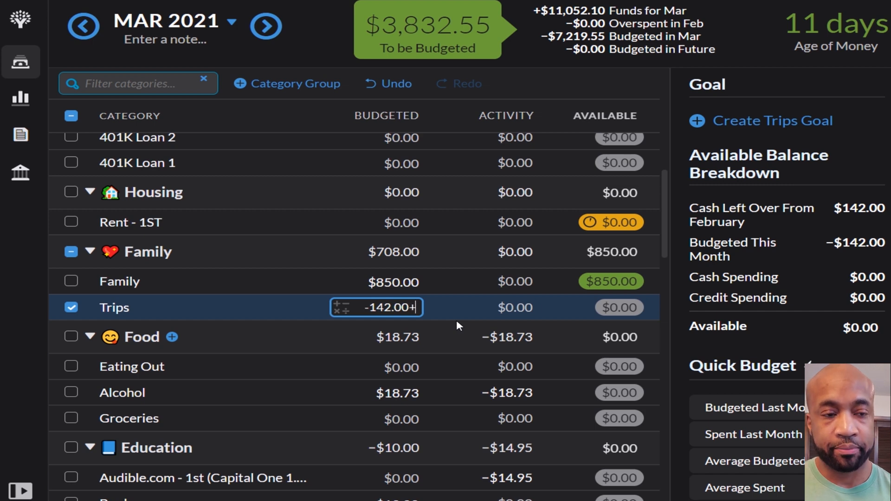
pyautogui.press('Return')
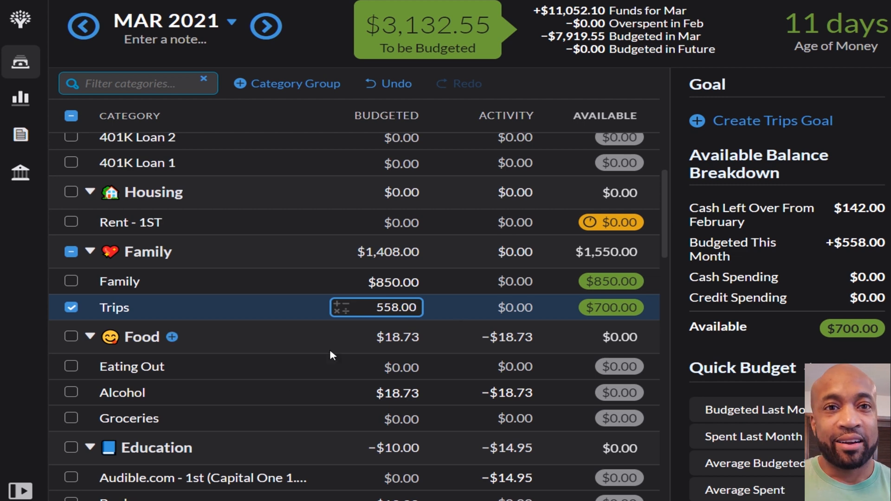
# Budget $100 for the Eating Out category in the Food group
pyautogui.scroll(-1, 330, 351)
pyautogui.scroll(-3, 330, 353)
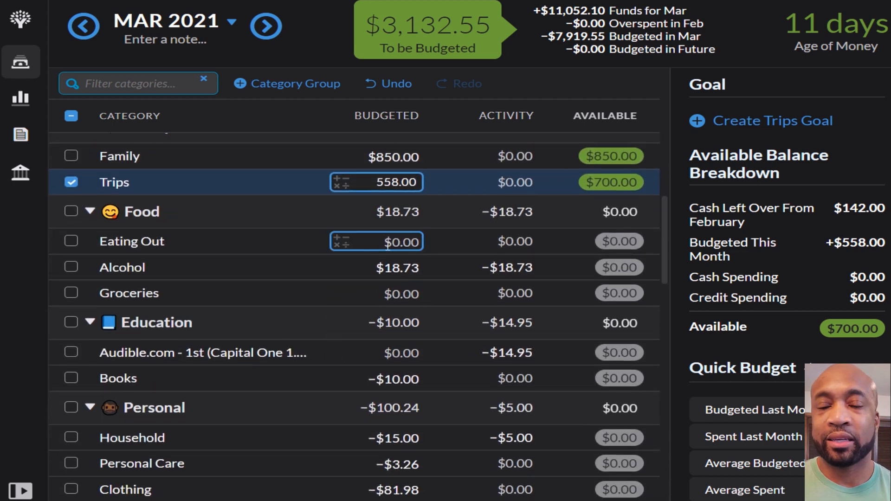
pyautogui.click(388, 245)
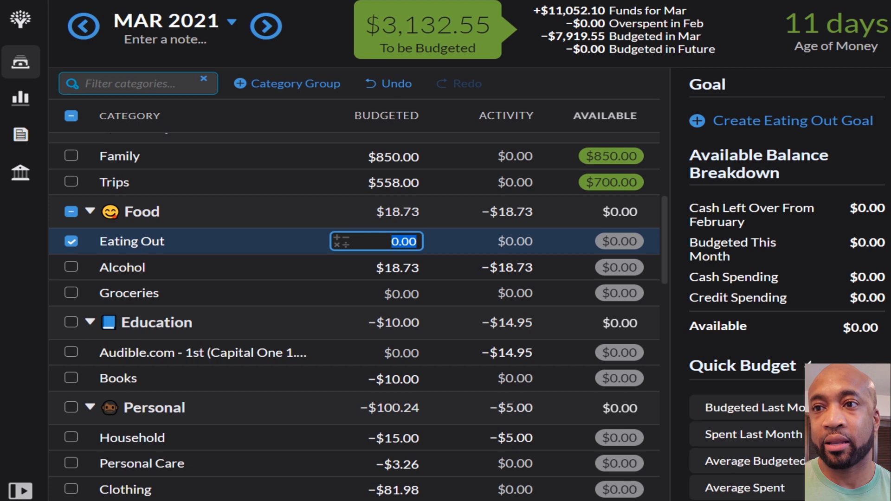
pyautogui.write('100')
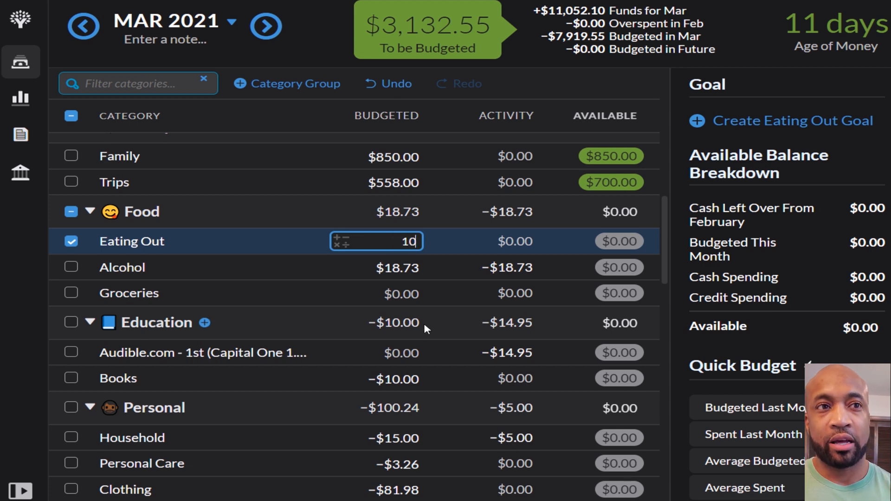
pyautogui.press('Return')
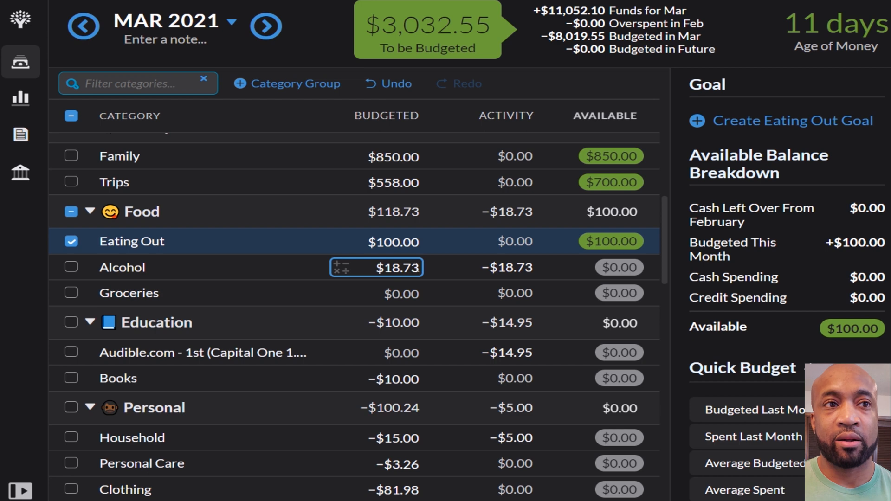
# Add $50 to the amount already budgeted for Alcohol and budget $25 for Groceries in the Food group
pyautogui.click(416, 268)
pyautogui.click(419, 267)
pyautogui.write('+50')
pyautogui.press('Return')
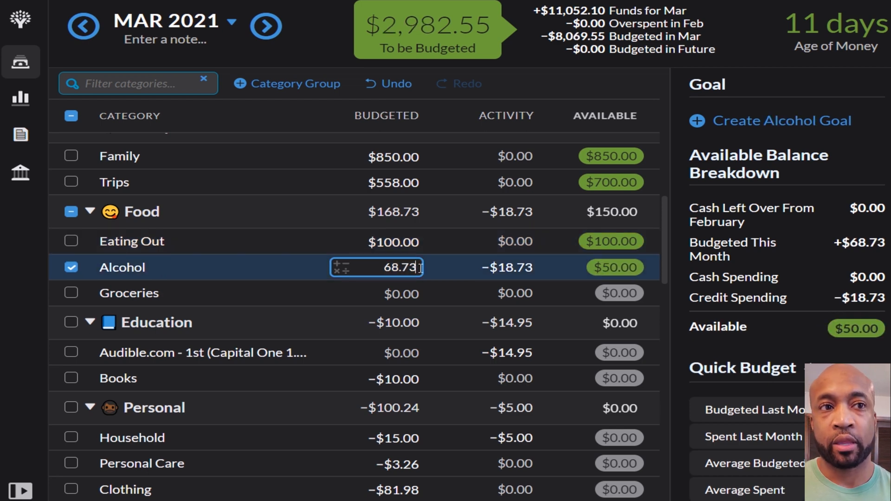
pyautogui.click(403, 290)
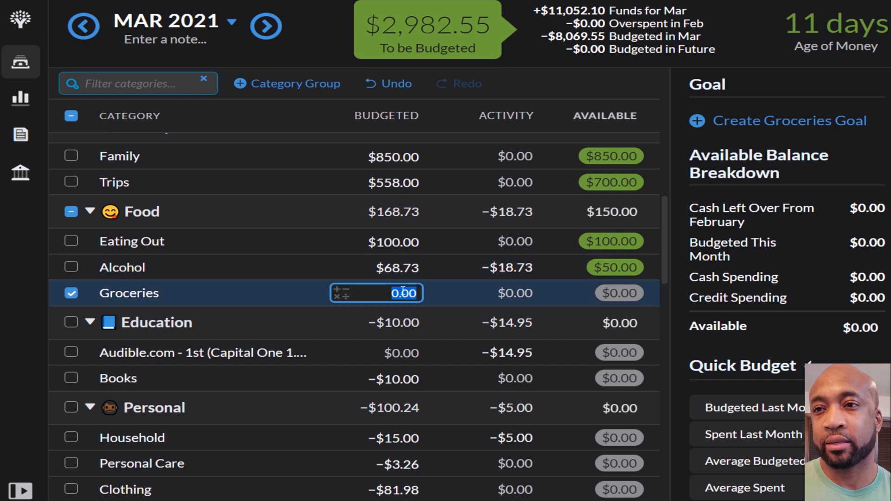
pyautogui.write('25')
pyautogui.press('Return')
# Add $10 to the amount already budgeted for Books in the Education group
pyautogui.scroll(-1, 425, 305)
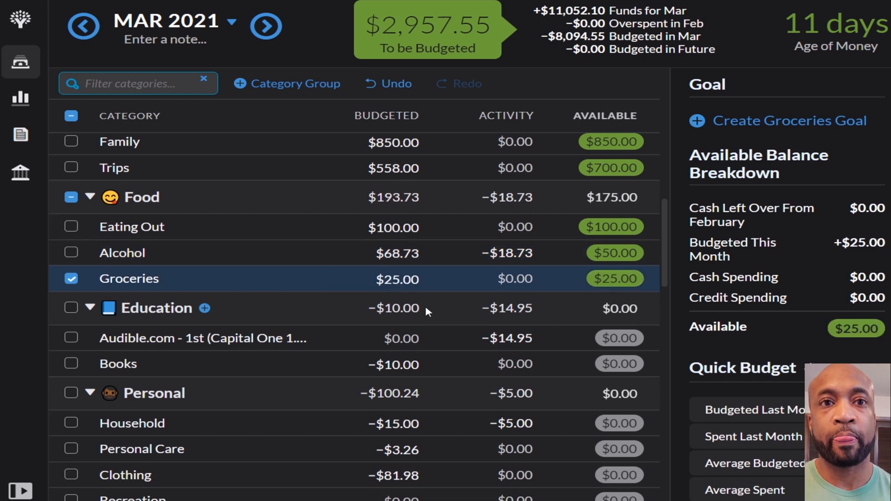
pyautogui.scroll(-2, 425, 306)
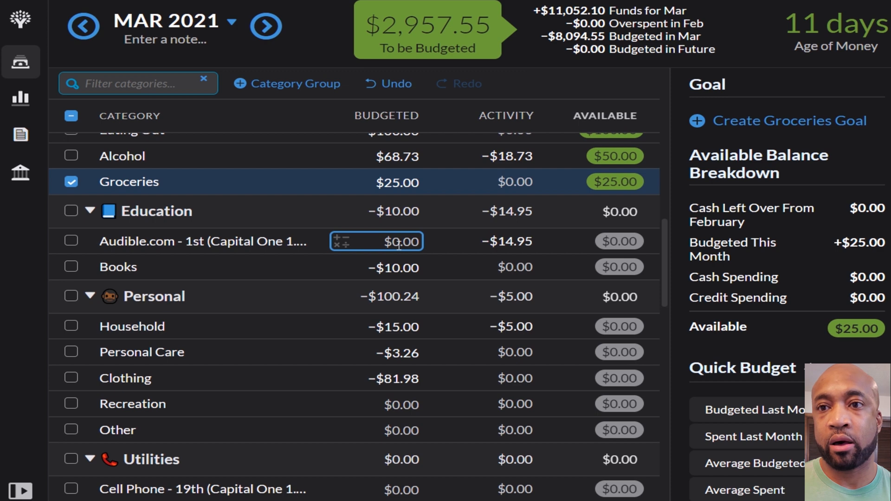
pyautogui.click(416, 267)
pyautogui.click(416, 267)
pyautogui.write('+10')
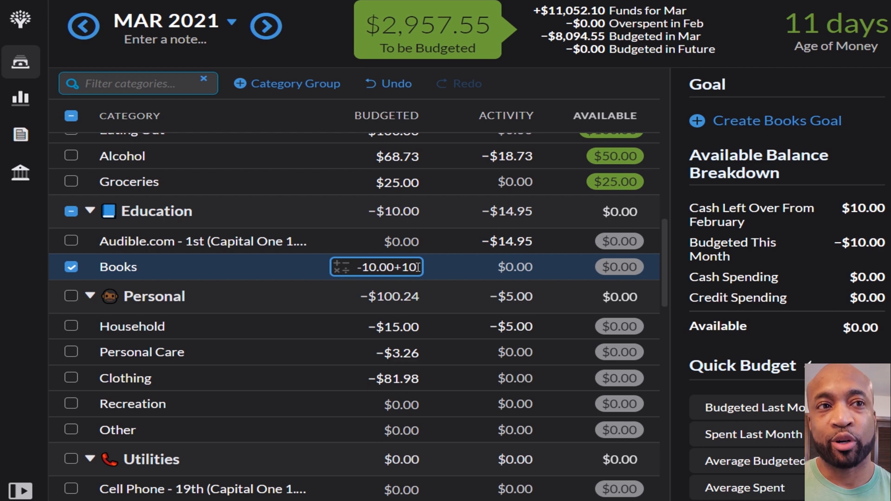
pyautogui.press('Return')
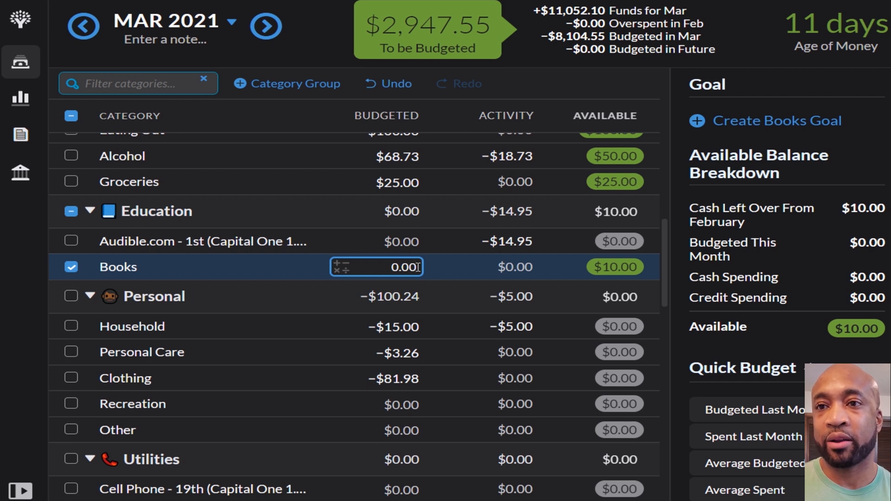
# Add $150 to the budgeted amount for Household and $30 to the one for Personal Care in the Personal group
pyautogui.click(413, 328)
pyautogui.click(418, 326)
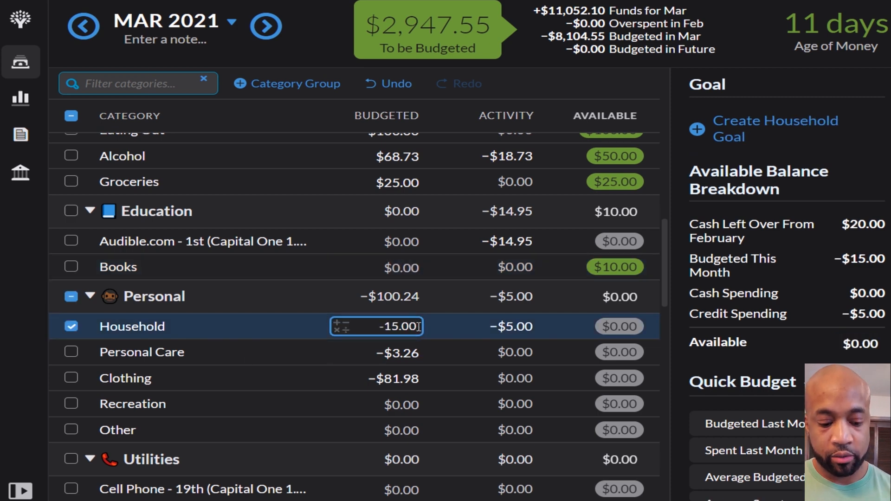
pyautogui.write('+150')
pyautogui.press('Return')
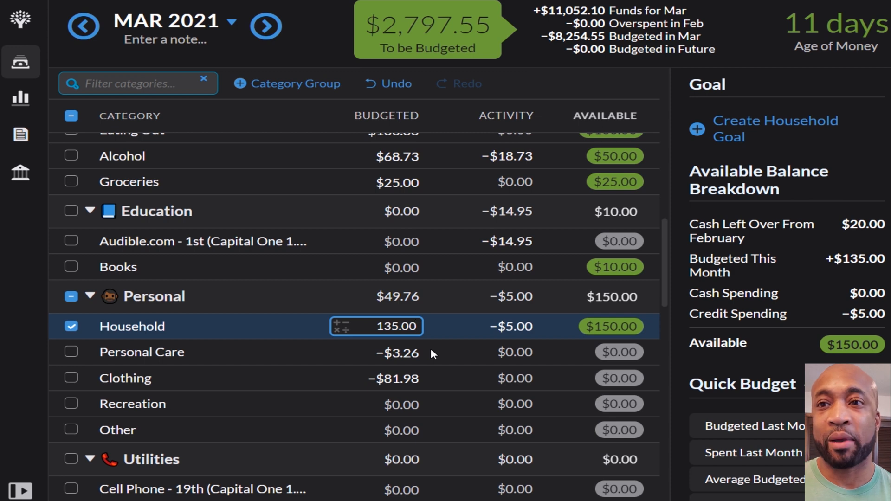
pyautogui.scroll(-3, 432, 354)
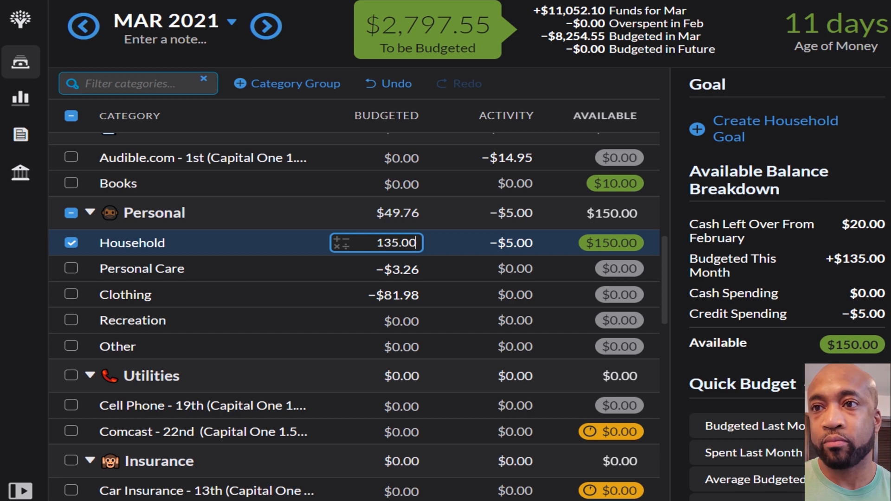
pyautogui.click(417, 269)
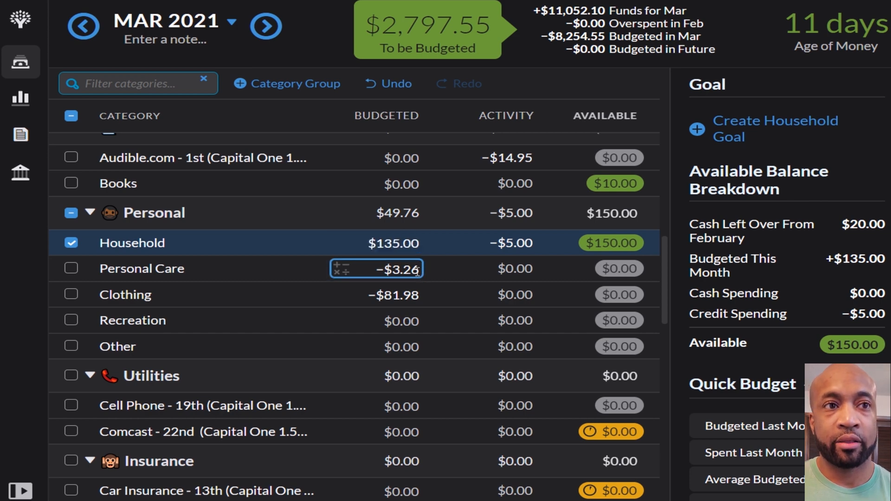
pyautogui.write('+30')
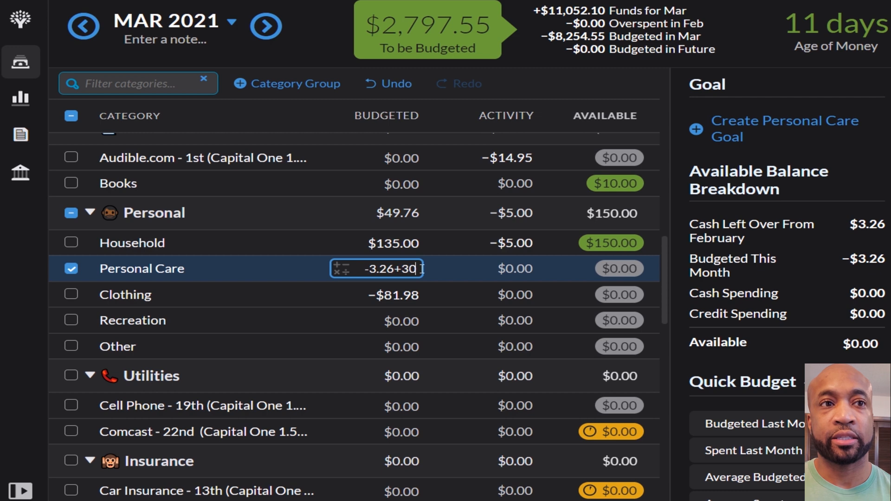
pyautogui.press('Return')
# Add $500 to the amount already budgeted for Clothing and budget $100 for Recreation in the Personal group
pyautogui.click(416, 293)
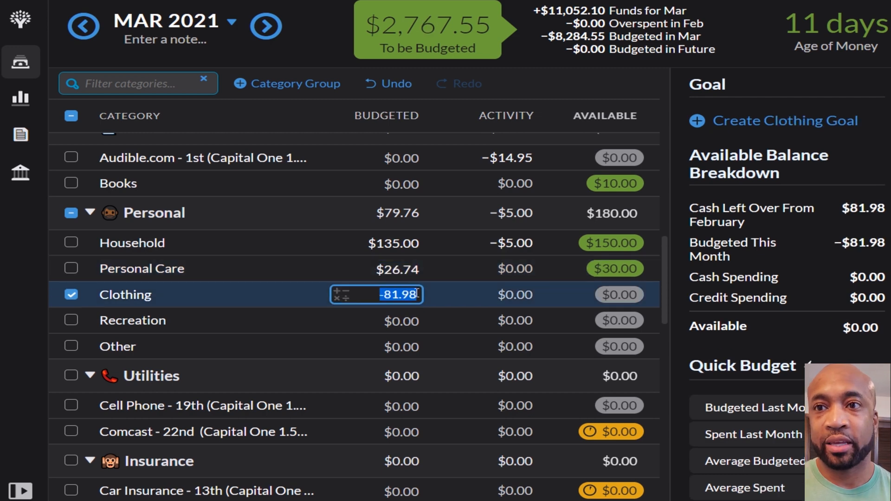
pyautogui.click(417, 296)
pyautogui.write('+500')
pyautogui.press('Return')
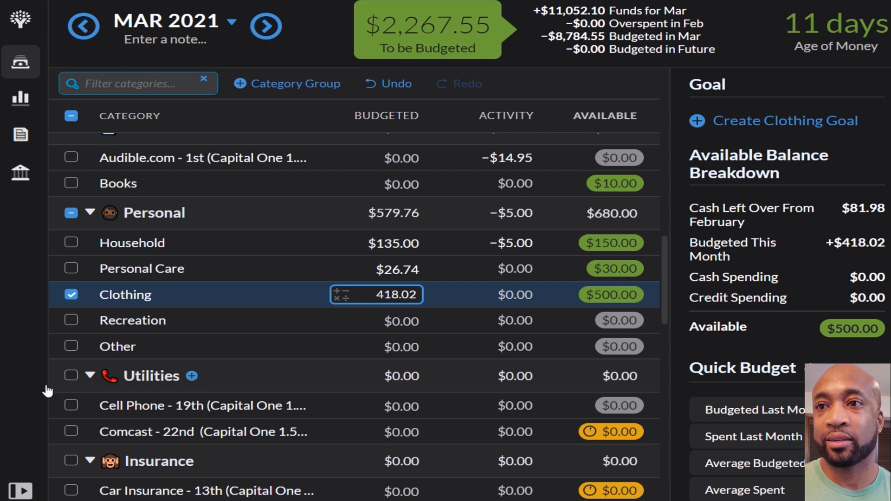
pyautogui.click(381, 322)
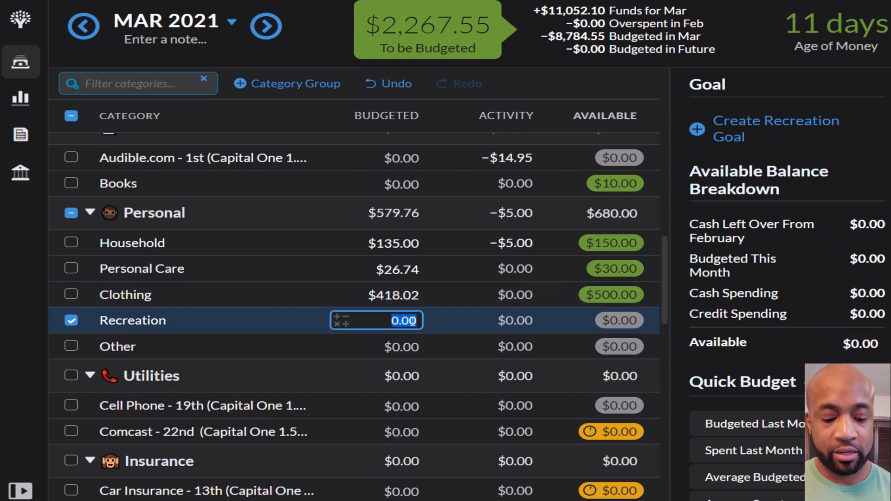
pyautogui.write('100')
pyautogui.press('Return')
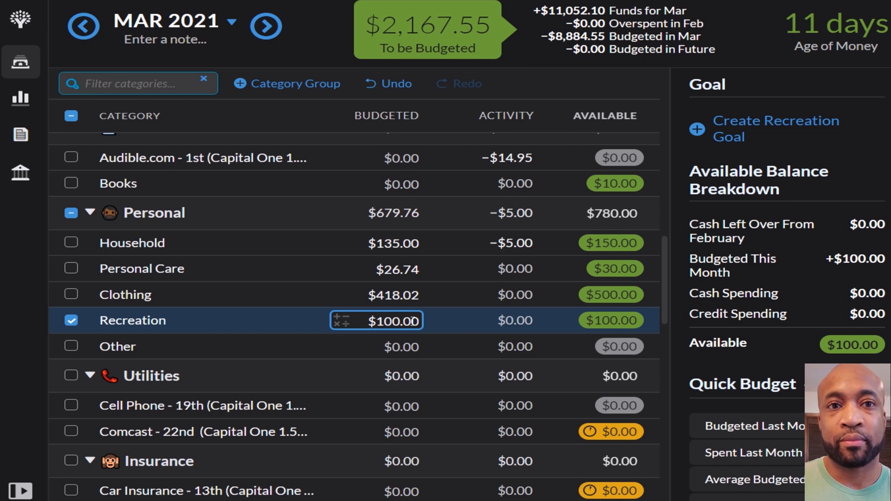
# Budget $169.36 for the Car Insurance - 13th category in the Insurance group
pyautogui.scroll(-4, 412, 321)
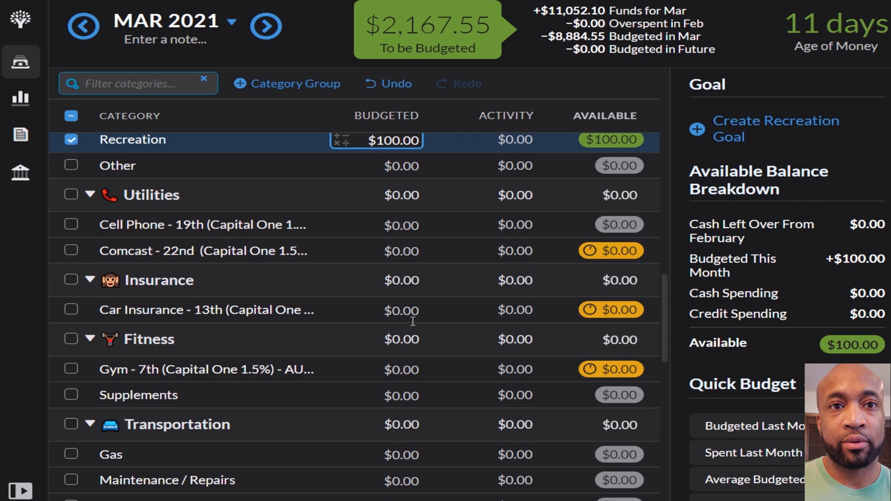
pyautogui.click(410, 314)
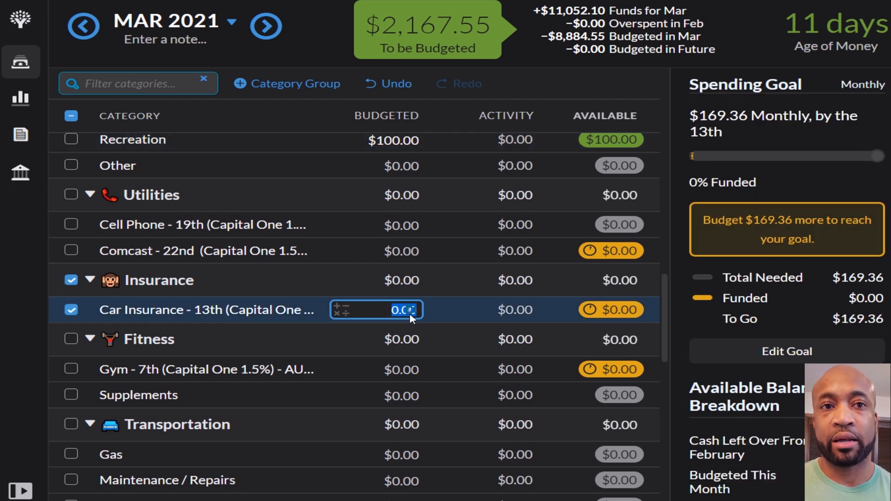
pyautogui.write('16')
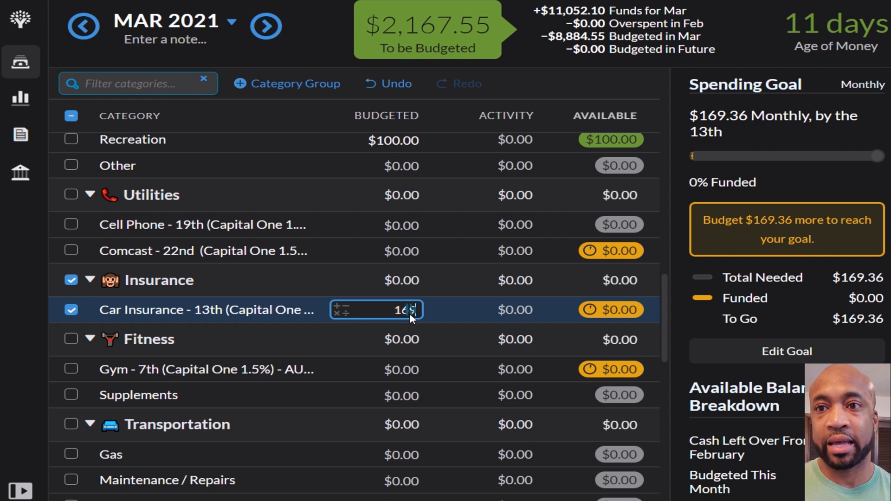
pyautogui.write('9.36')
pyautogui.press('Return')
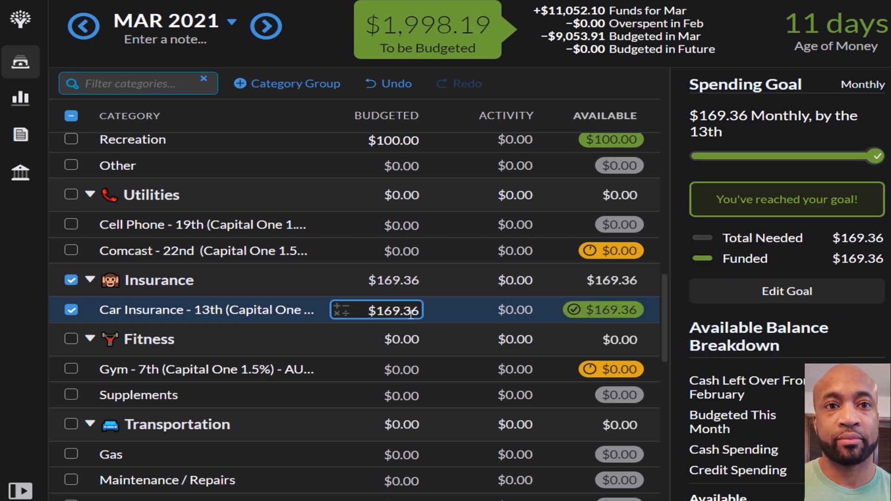
# Budget $25 for Gym - 7th and $100 for Supplements in the Fitness group
pyautogui.click(395, 367)
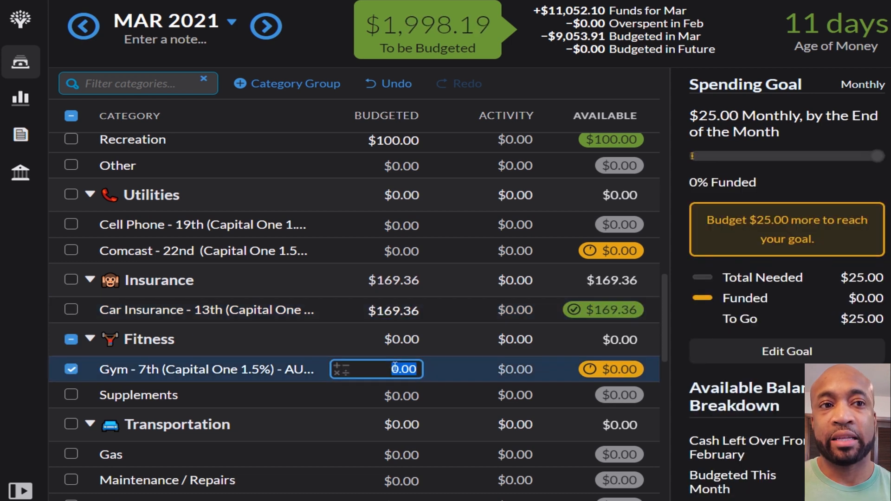
pyautogui.write('25')
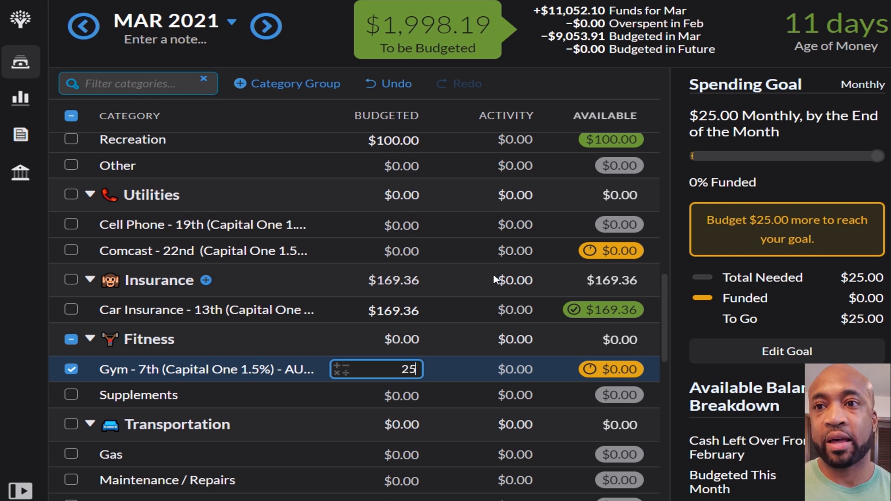
pyautogui.press('Return')
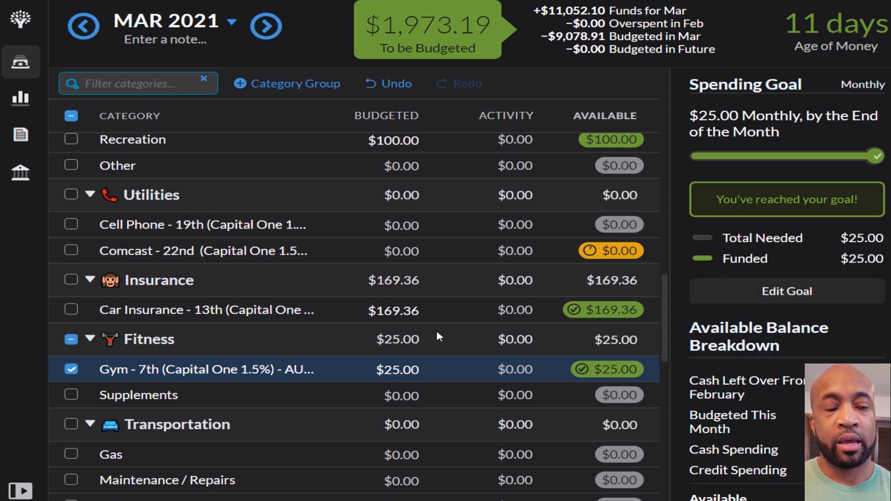
pyautogui.click(395, 395)
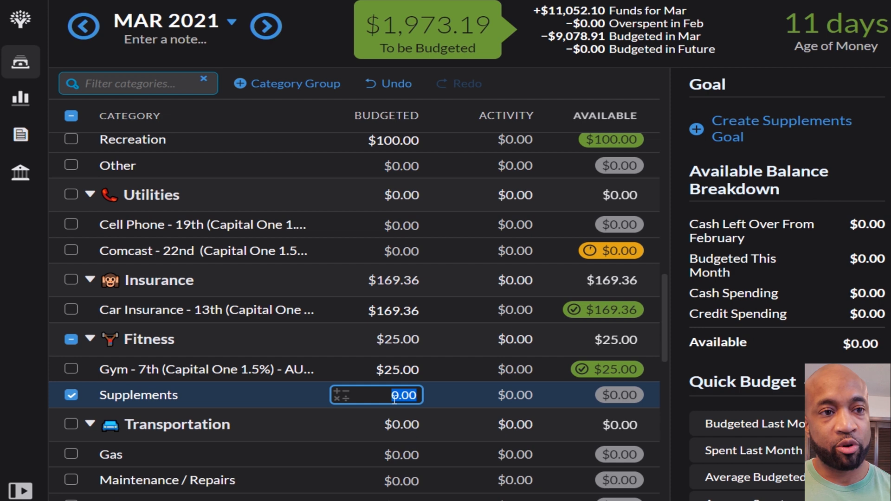
pyautogui.write('100')
pyautogui.press('Return')
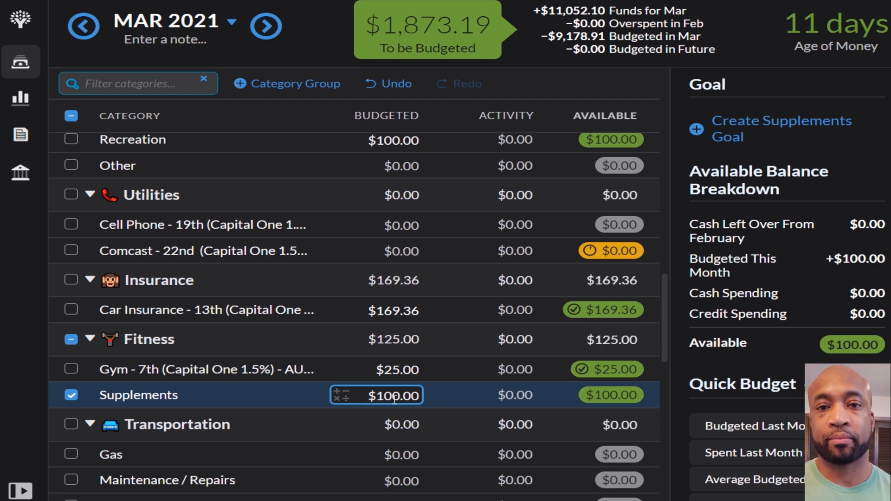
# Budget $20 for the Gas category in the Transportation group
pyautogui.click(386, 453)
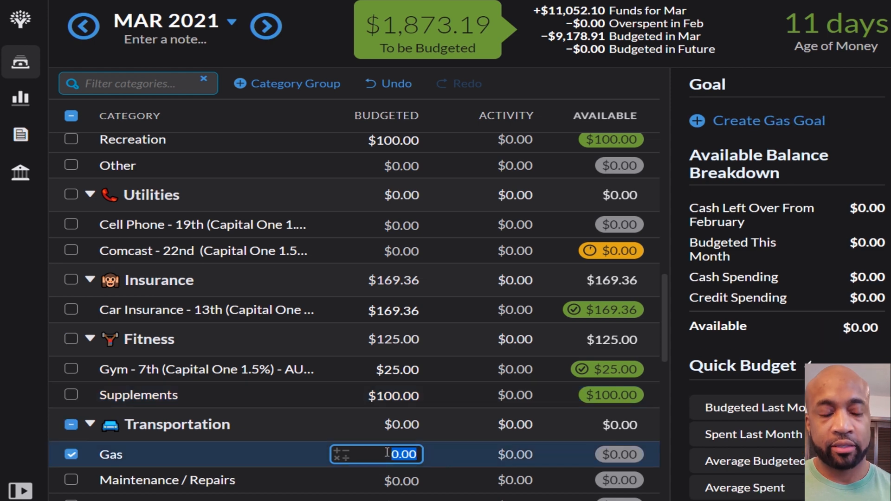
pyautogui.write('20')
pyautogui.press('Return')
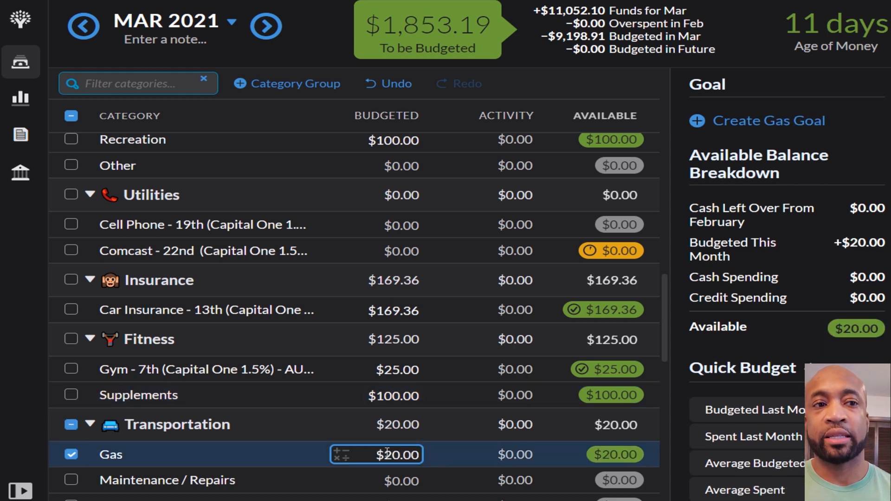
# Budget $13.99 for the Canva Pro - 12th category in the Content Creation group
pyautogui.scroll(-4, 387, 452)
pyautogui.scroll(-2, 387, 452)
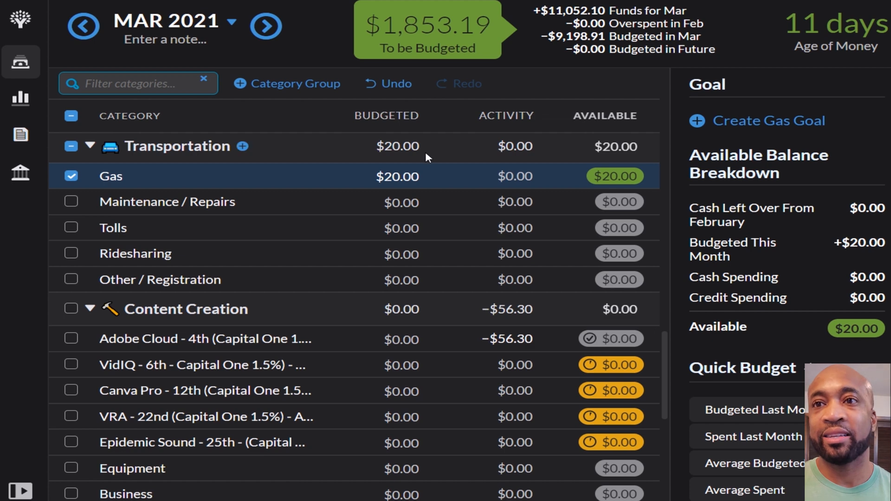
pyautogui.click(389, 339)
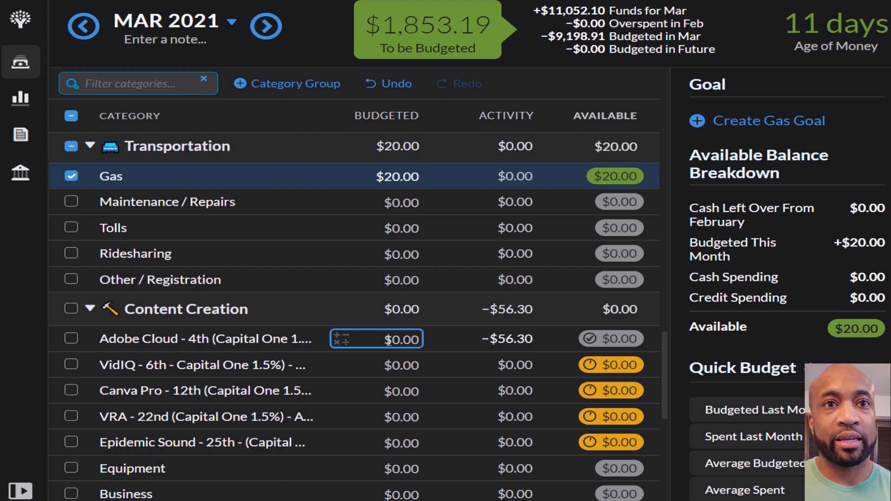
pyautogui.scroll(-1, 389, 341)
pyautogui.scroll(-2, 390, 339)
pyautogui.click(402, 267)
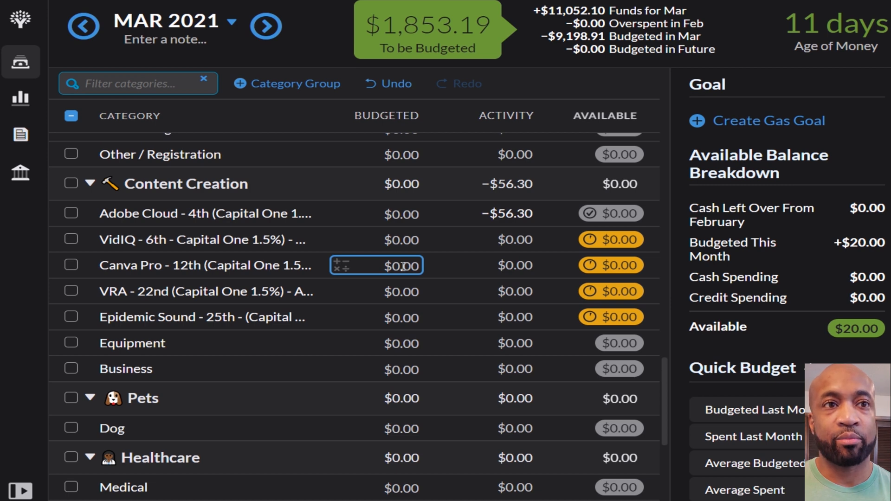
pyautogui.click(403, 266)
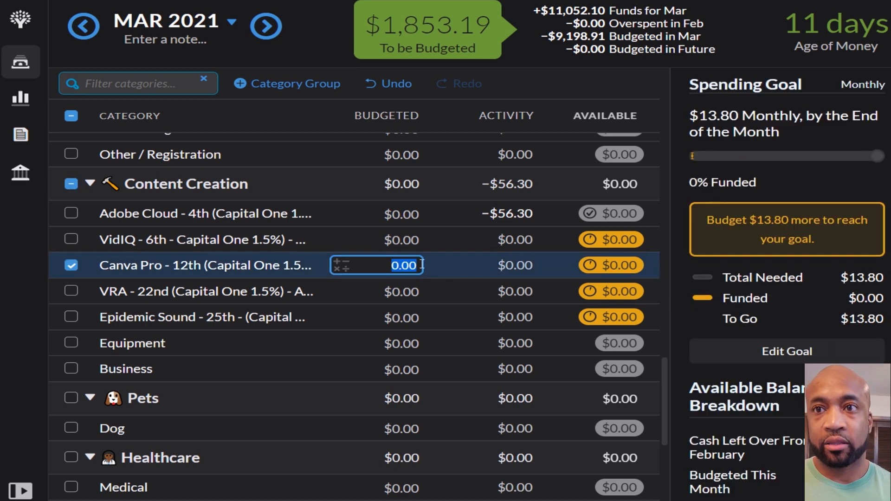
pyautogui.write('13')
pyautogui.write('.99')
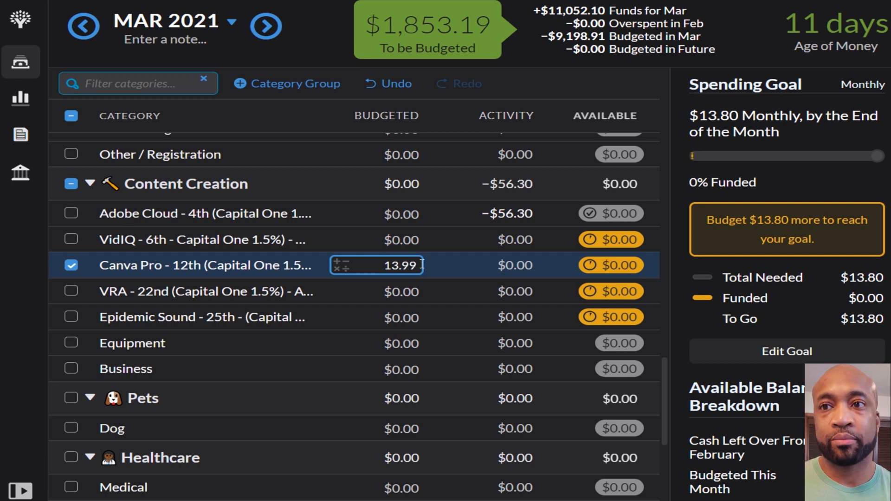
pyautogui.press('Return')
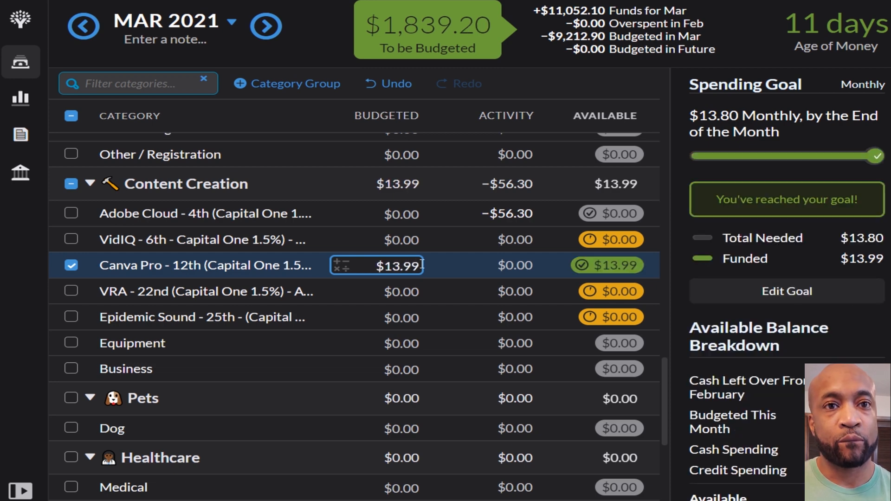
# Budget $200 for Equipment and $543.20 for Business in the Content Creation group, leaving no category selected
pyautogui.click(401, 345)
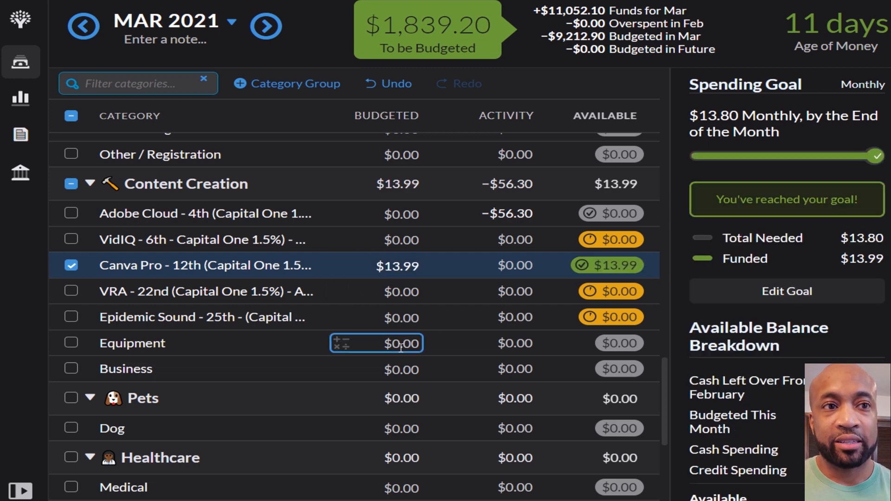
pyautogui.click(401, 345)
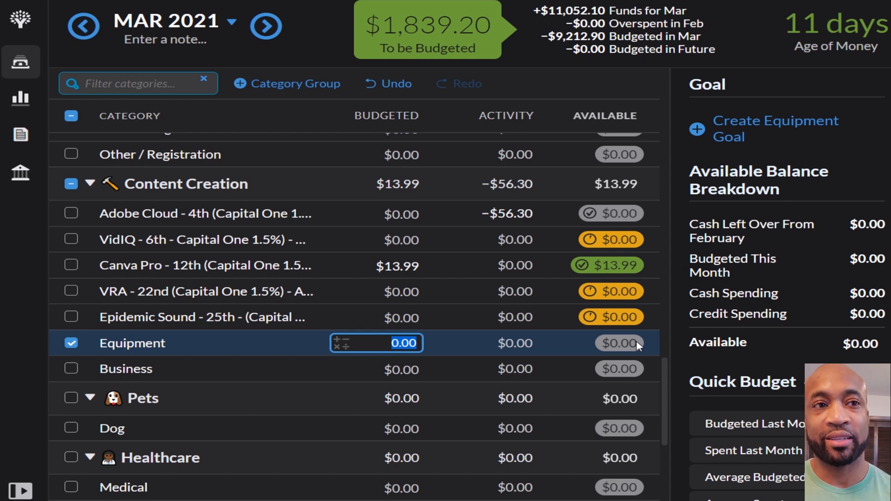
pyautogui.write('200')
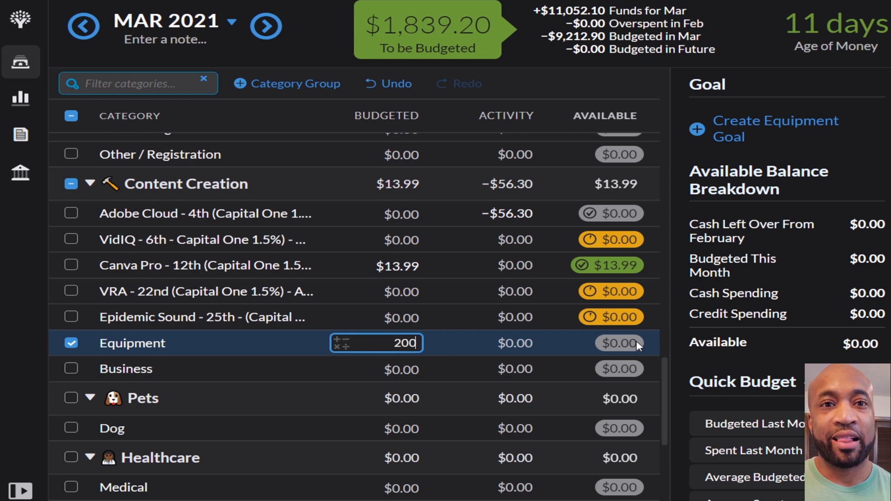
pyautogui.press('Return')
pyautogui.click(559, 375)
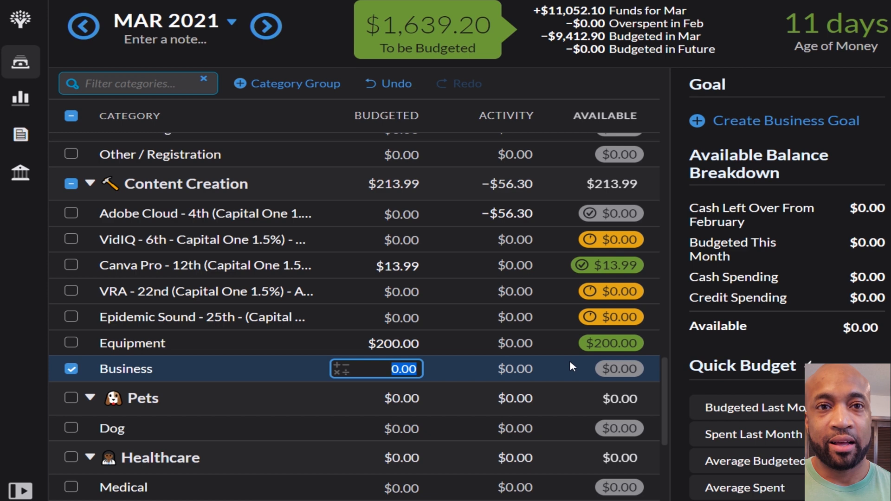
pyautogui.write('543.20')
pyautogui.press('Return')
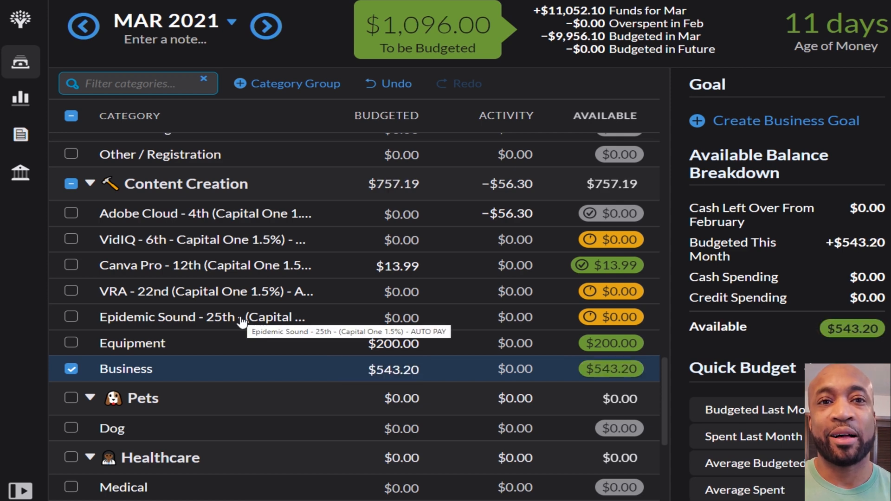
pyautogui.click(71, 369)
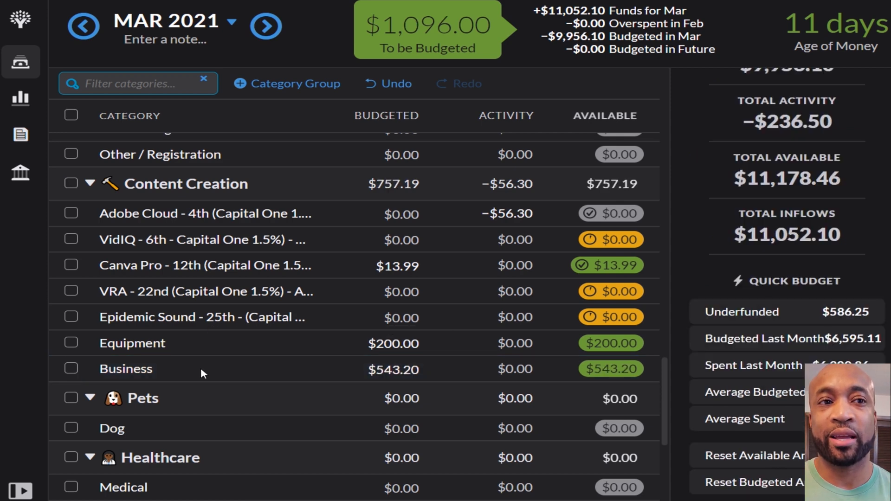
# Budget $1,096 for the Miscellaneous category in the Miscellaneous group
pyautogui.scroll(-5, 392, 395)
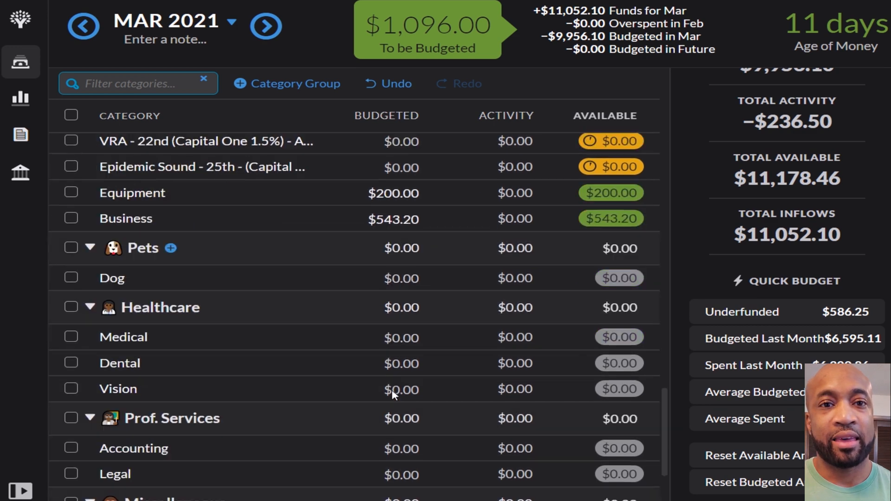
pyautogui.scroll(-1, 392, 395)
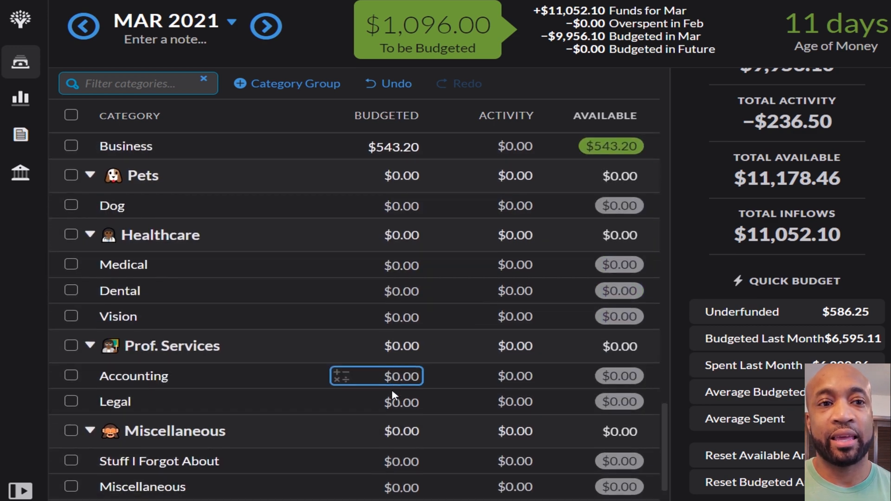
pyautogui.scroll(-2, 399, 430)
pyautogui.click(409, 435)
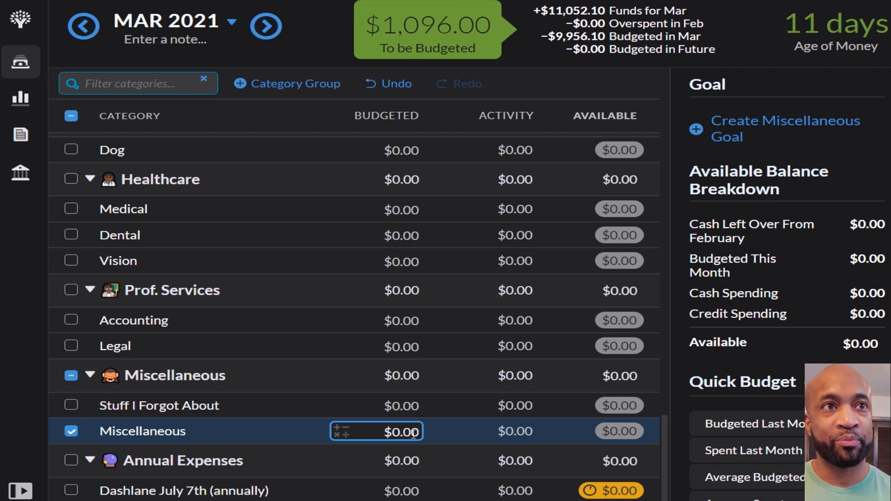
pyautogui.write('1,0')
pyautogui.write('96')
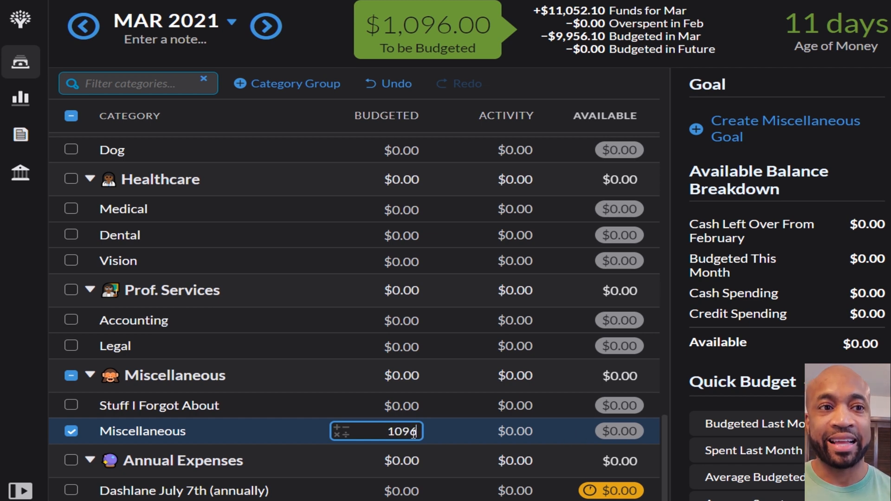
pyautogui.press('Return')
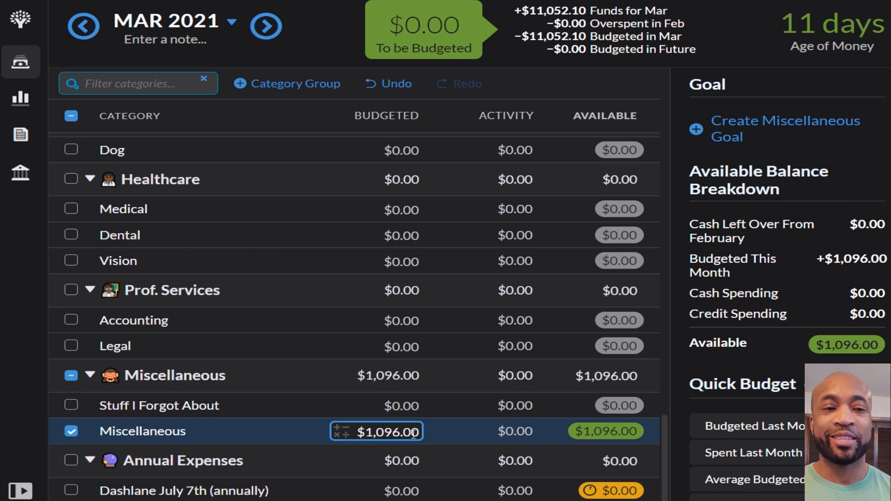
pyautogui.press('Return')
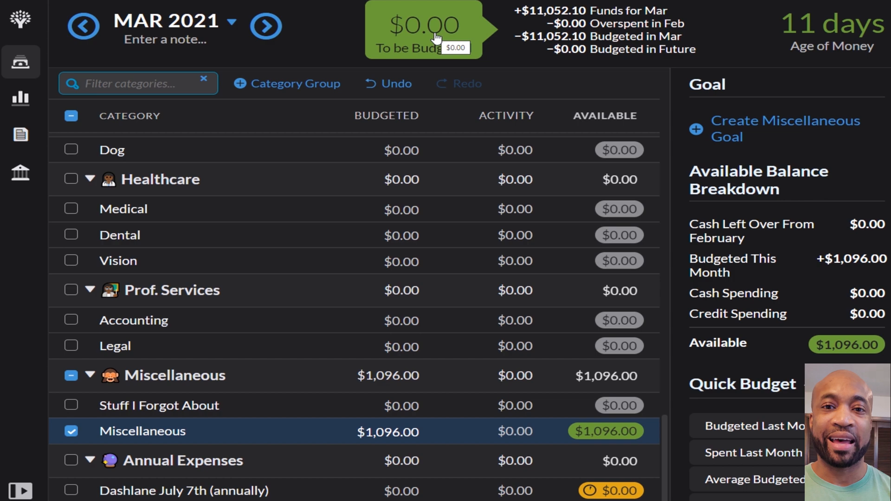